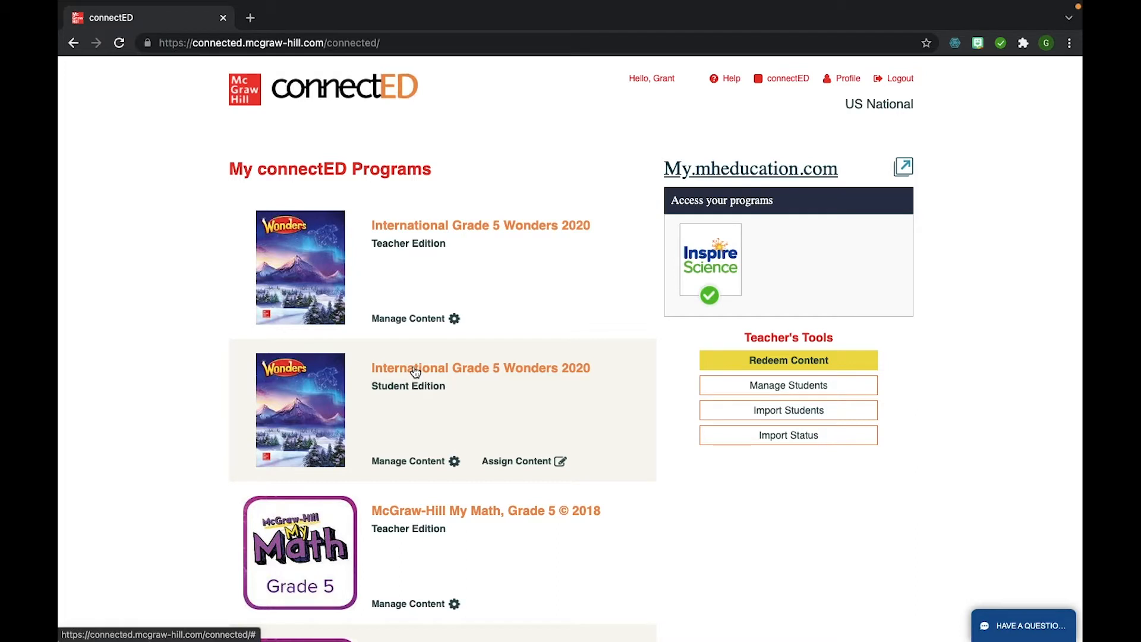
- Open the International Grade 5 Wonders 2020 Student Edition and look through This Week's Reads, closing the list when done
{"action": "left_click", "coordinate": [415, 371]}
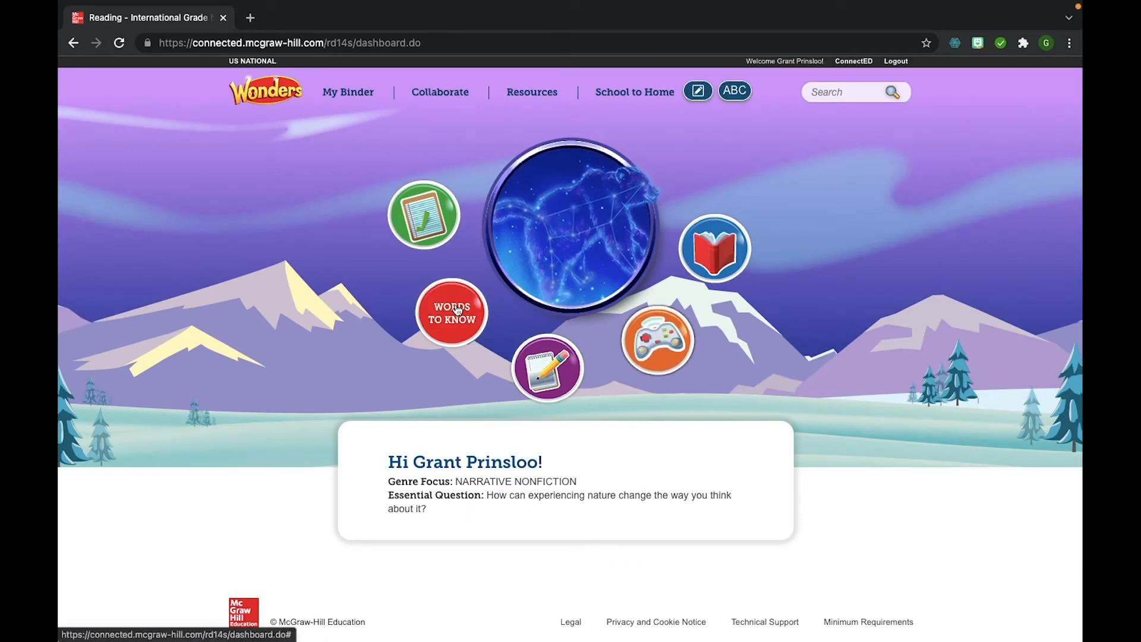
{"action": "left_click", "coordinate": [720, 253]}
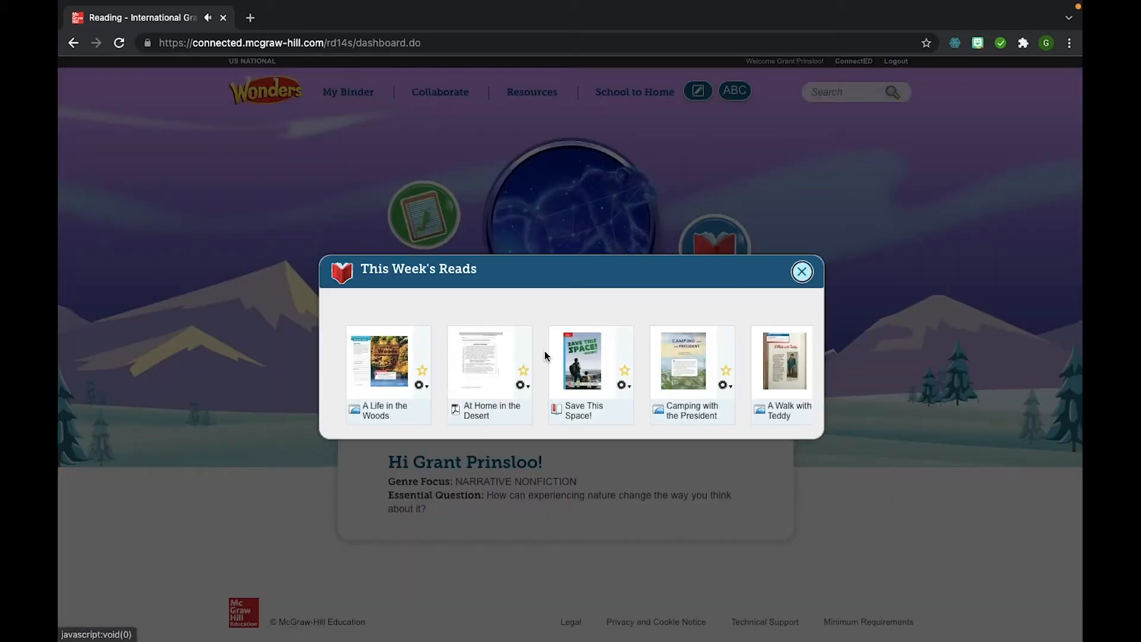
{"action": "scroll", "coordinate": [683, 380], "scroll_direction": "right", "scroll_amount": 2}
{"action": "scroll", "coordinate": [683, 381], "scroll_direction": "left", "scroll_amount": 2}
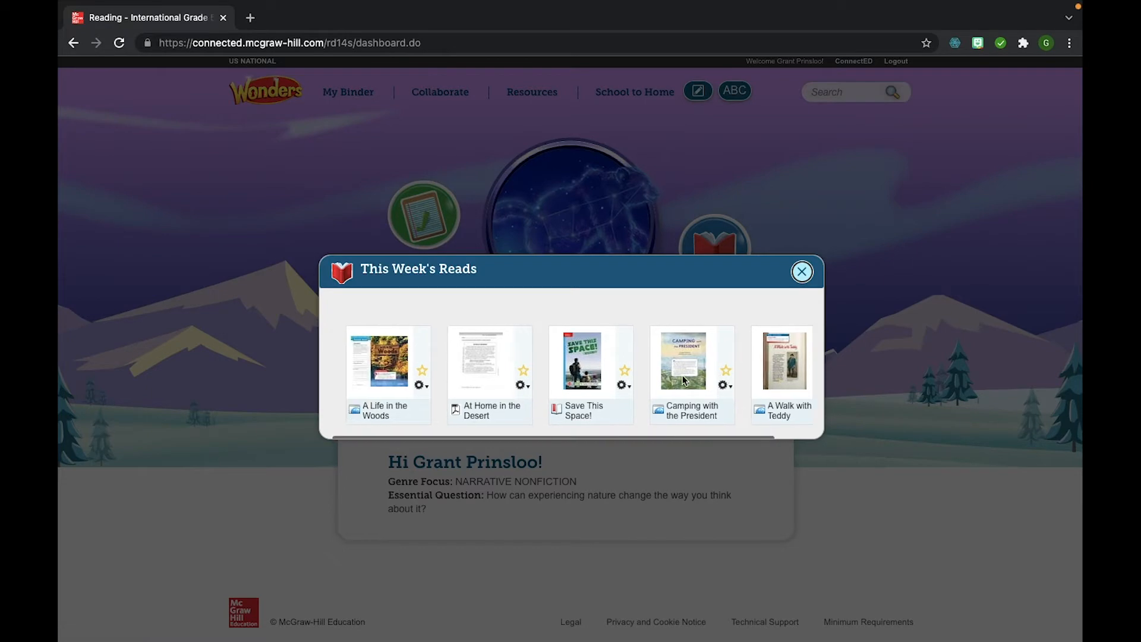
{"action": "left_click", "coordinate": [804, 272]}
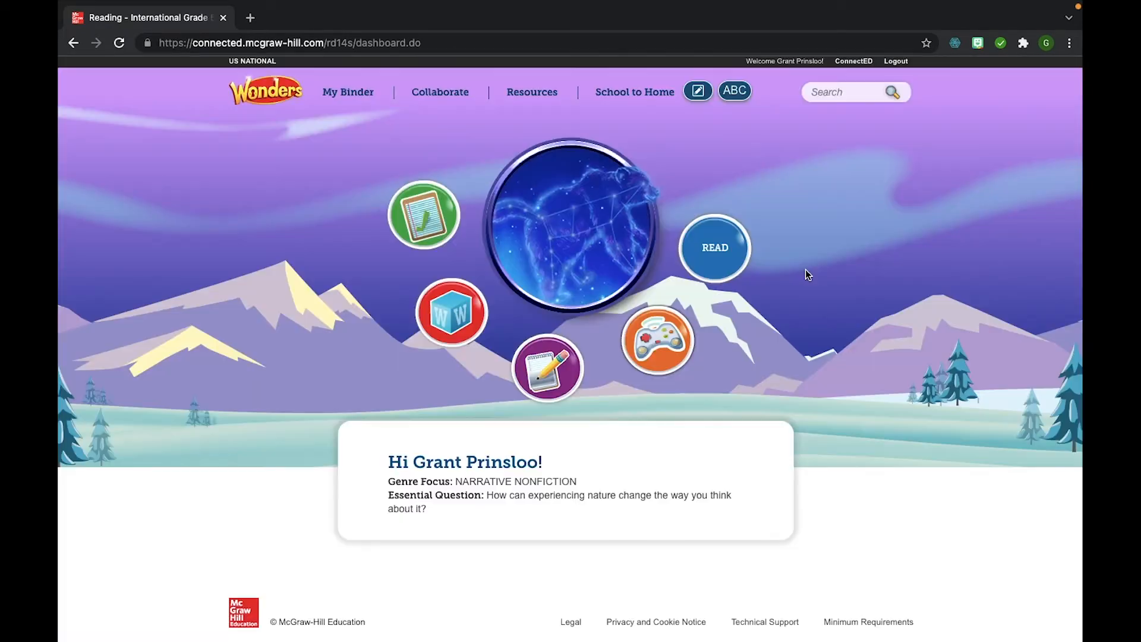
- View This Week's Games and the Words to Know vocabulary list from the student dashboard, closing each one
{"action": "left_click", "coordinate": [659, 341]}
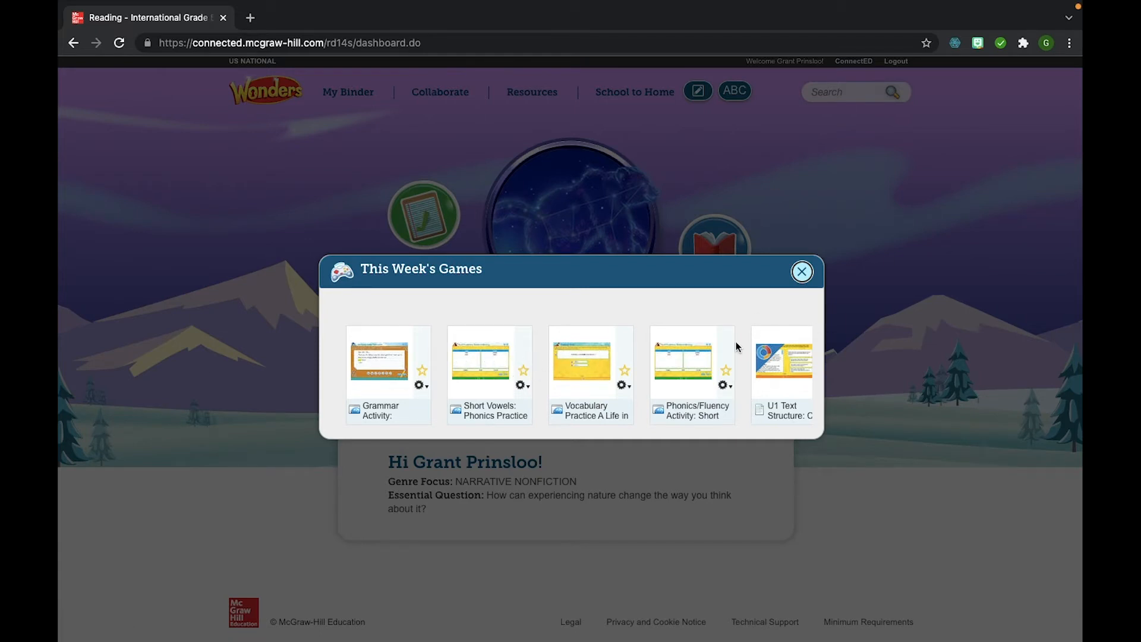
{"action": "left_click", "coordinate": [804, 274]}
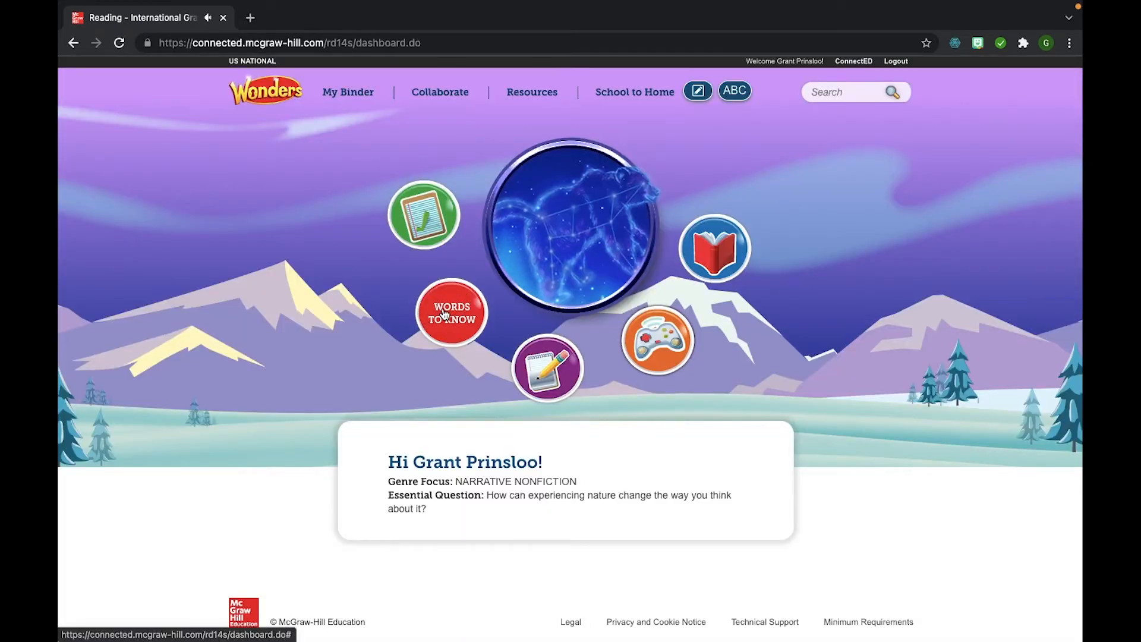
{"action": "left_click", "coordinate": [444, 313]}
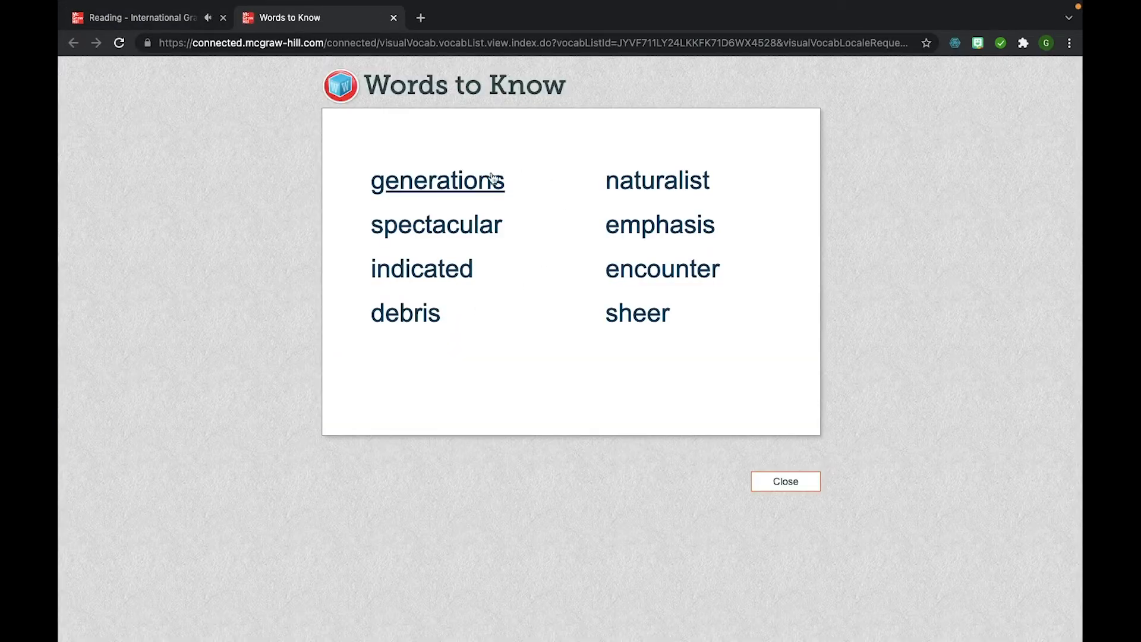
{"action": "left_click", "coordinate": [394, 17]}
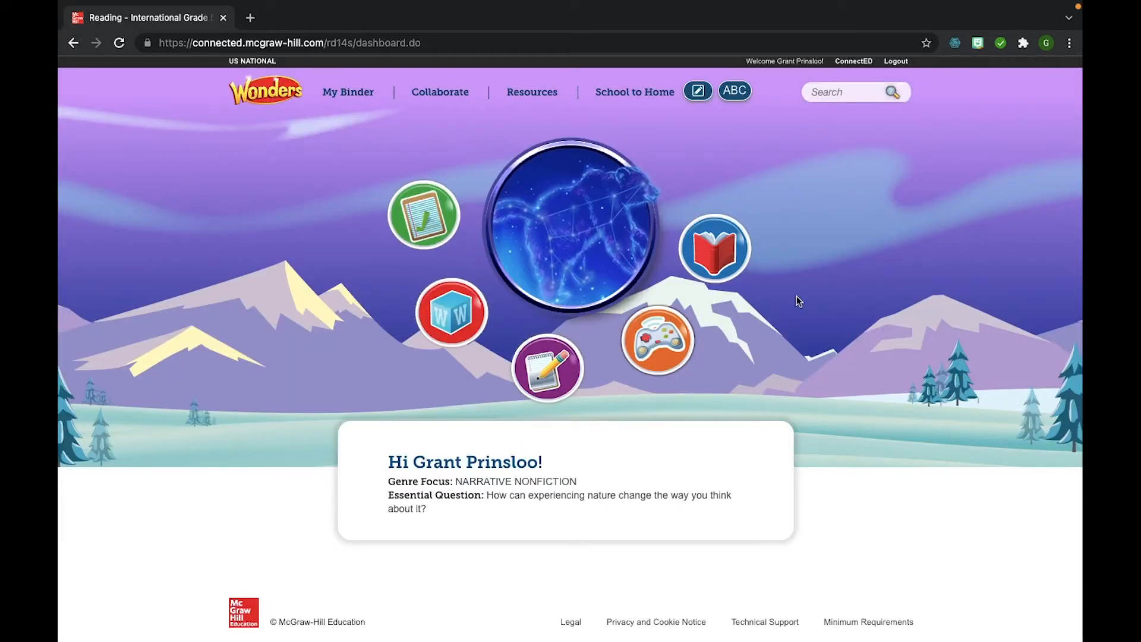
- Recheck This Week's Reads and open the International Grade 5 Wonders 2020 Teacher Edition from the connectED program list
{"action": "left_click", "coordinate": [724, 254]}
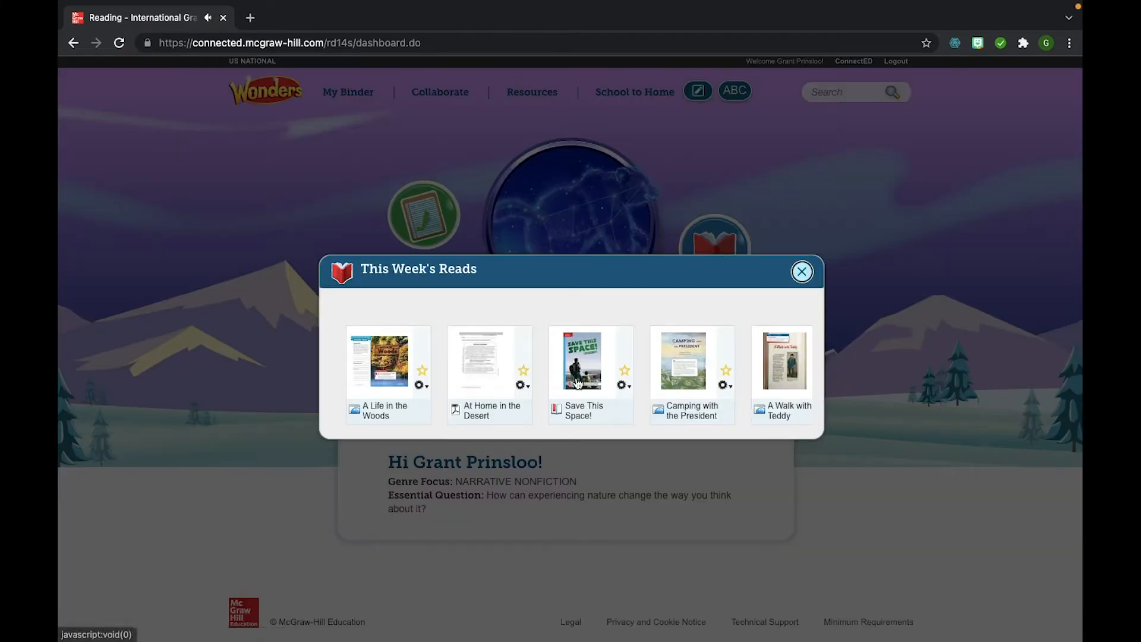
{"action": "left_click", "coordinate": [802, 272]}
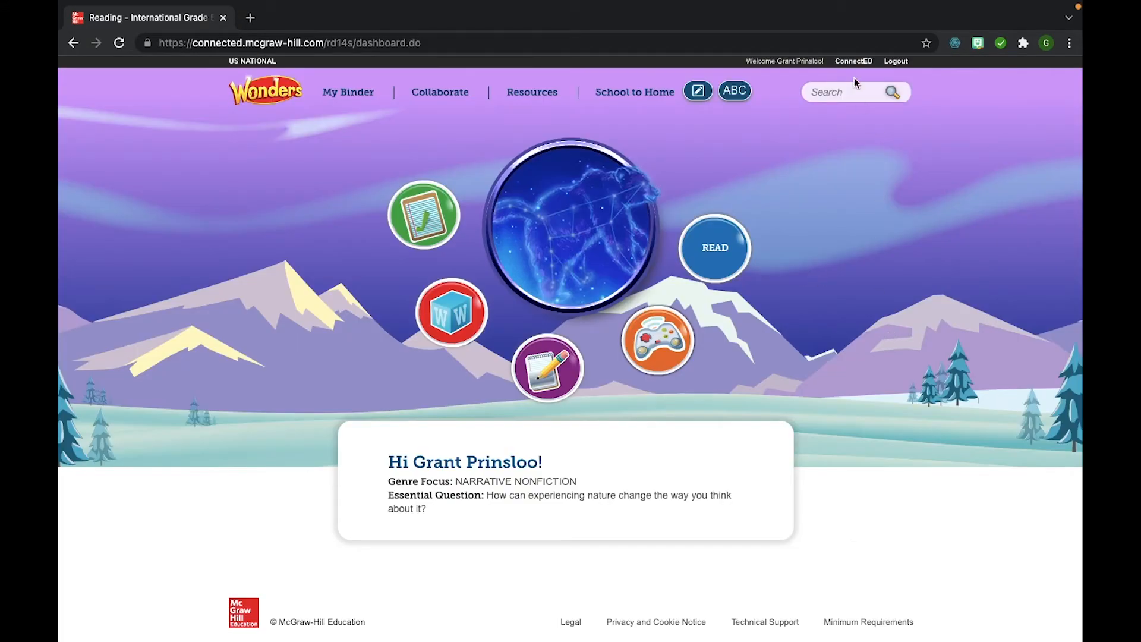
{"action": "left_click", "coordinate": [854, 61]}
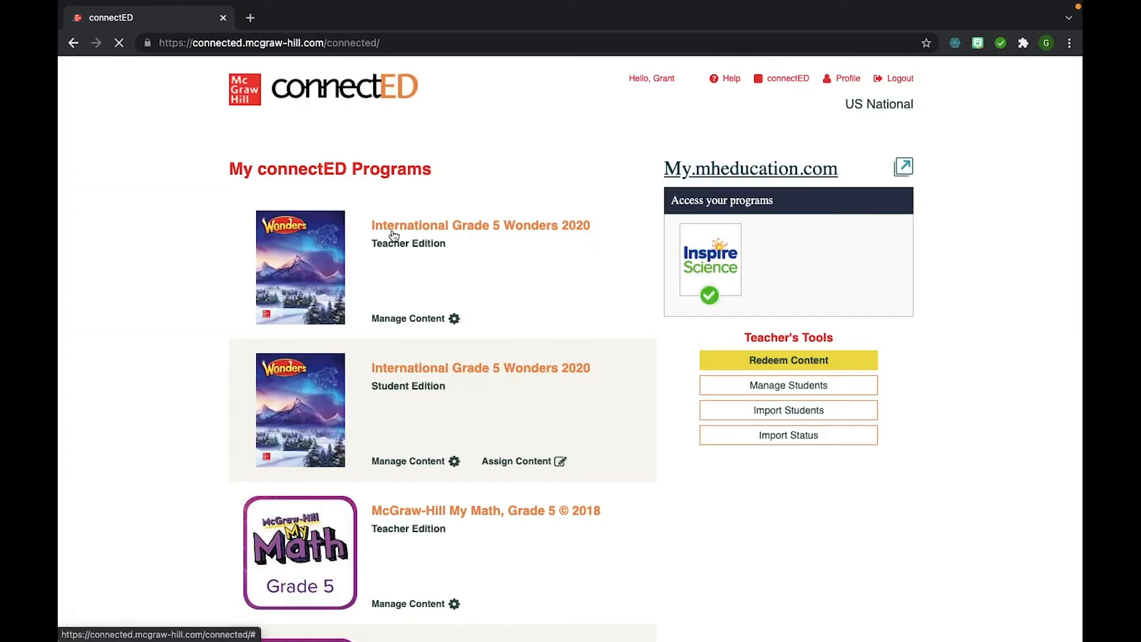
{"action": "left_click", "coordinate": [393, 232]}
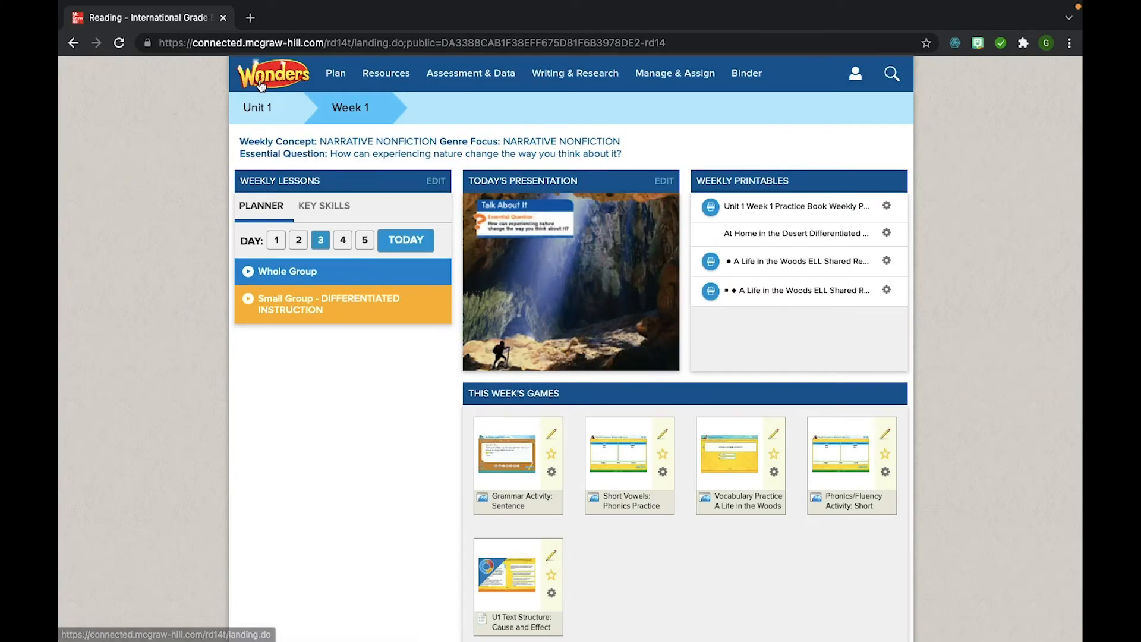
- Open the monthly planning Calendar of the Teacher Edition at the scheduled October lesson blocks
{"action": "left_click", "coordinate": [336, 74]}
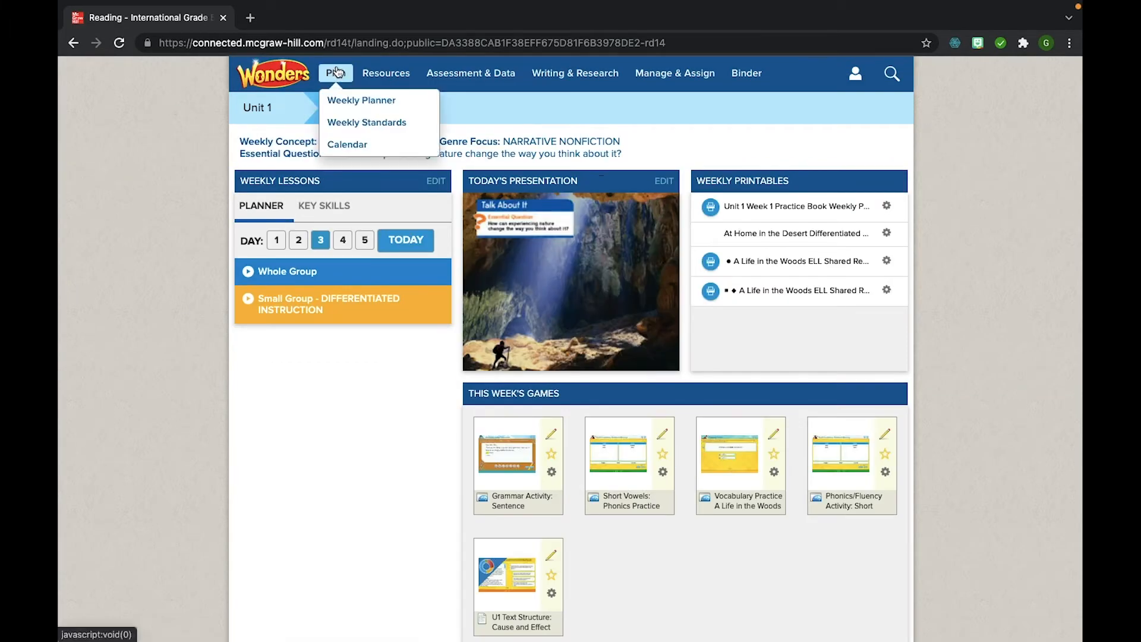
{"action": "left_click", "coordinate": [351, 148]}
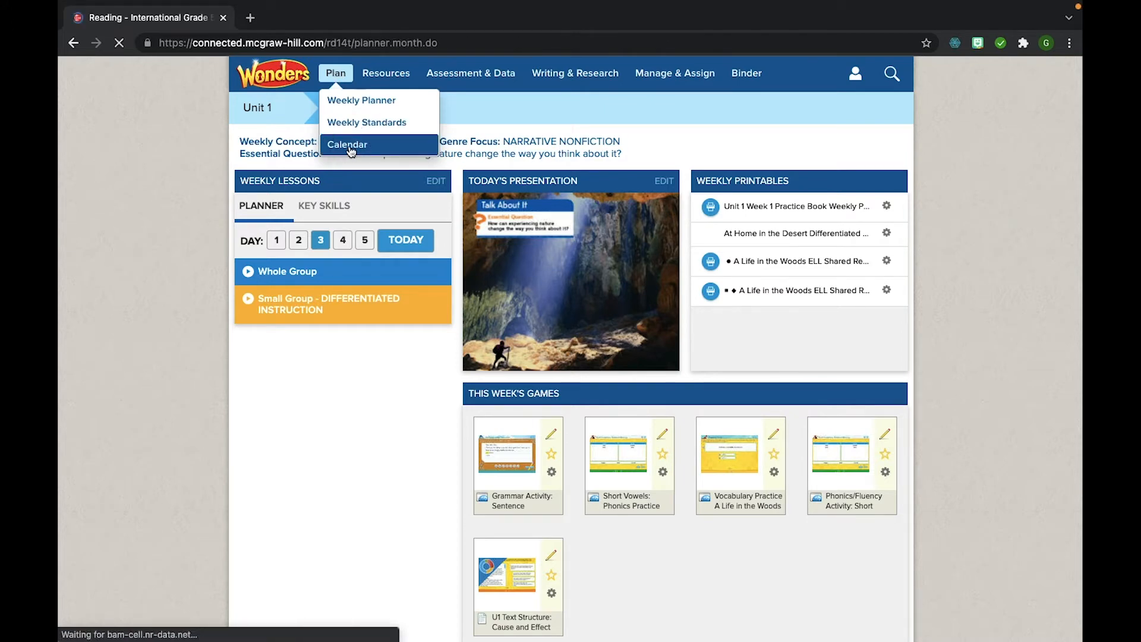
{"action": "scroll", "coordinate": [936, 275], "scroll_direction": "down", "scroll_amount": 5}
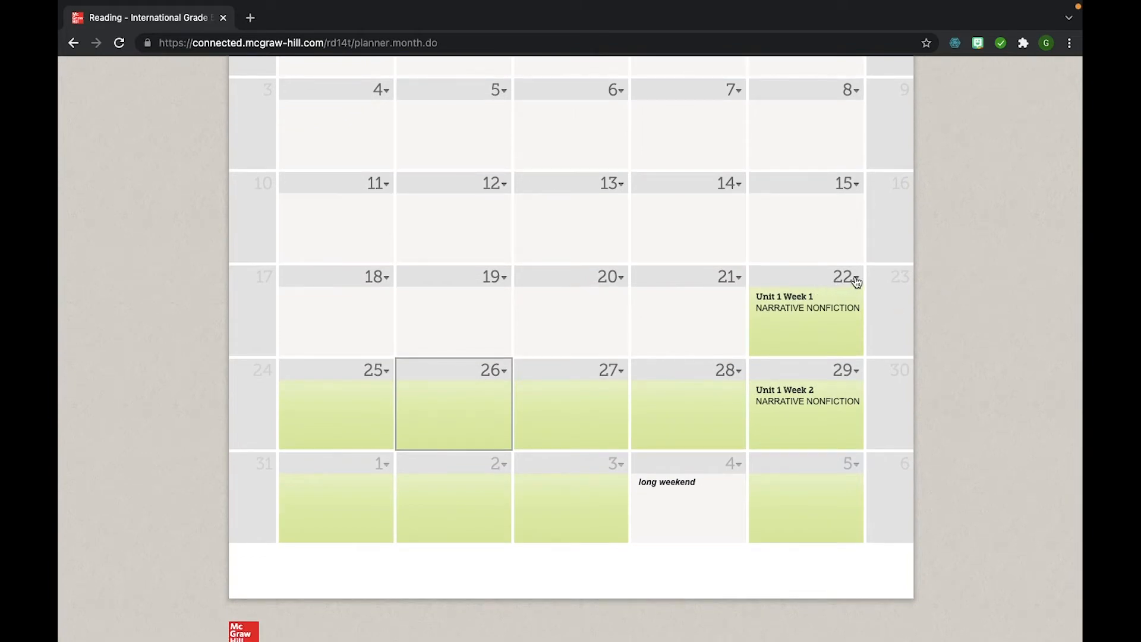
- Check the lesson block options for October 22 and add a non-teaching day labelled "test" on October 26
{"action": "left_click", "coordinate": [856, 278]}
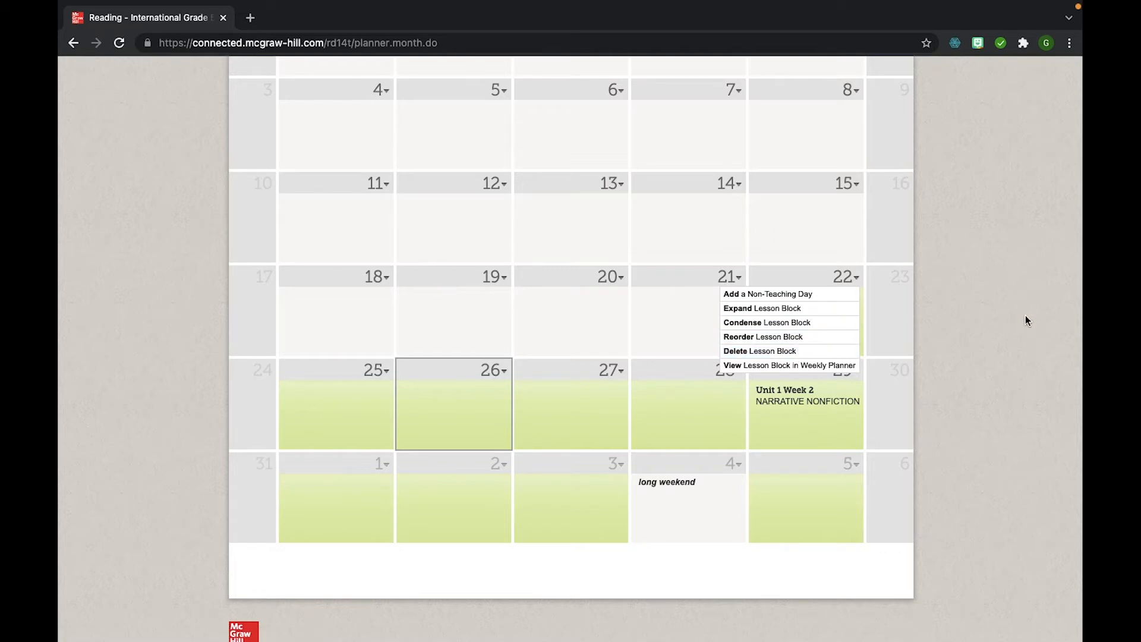
{"action": "left_click", "coordinate": [857, 282]}
{"action": "left_click", "coordinate": [505, 370]}
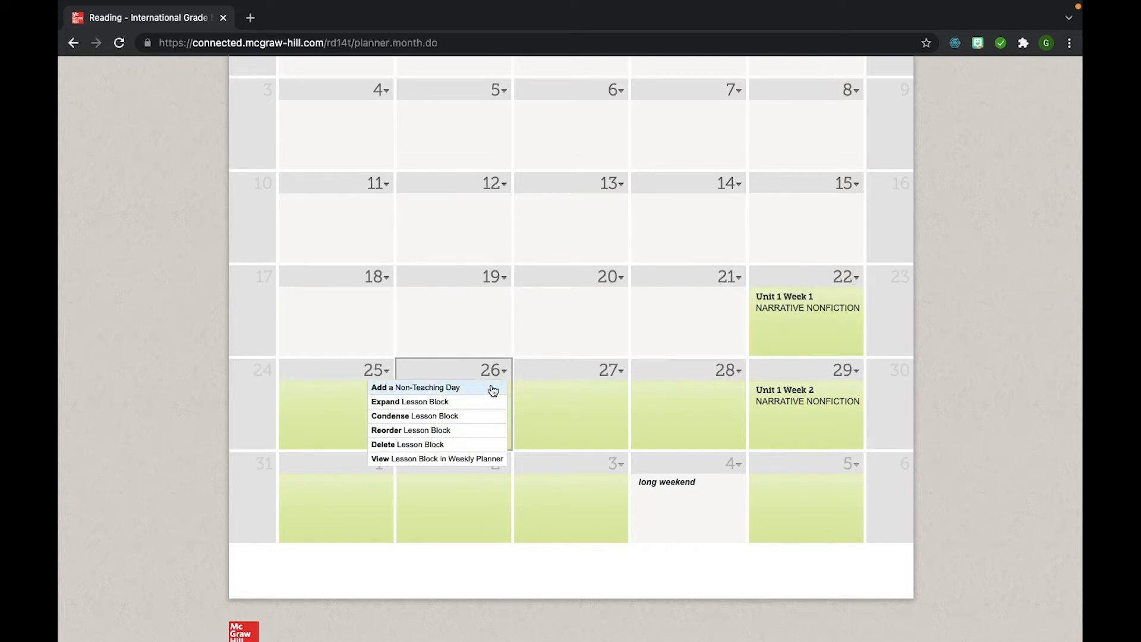
{"action": "left_click", "coordinate": [423, 389]}
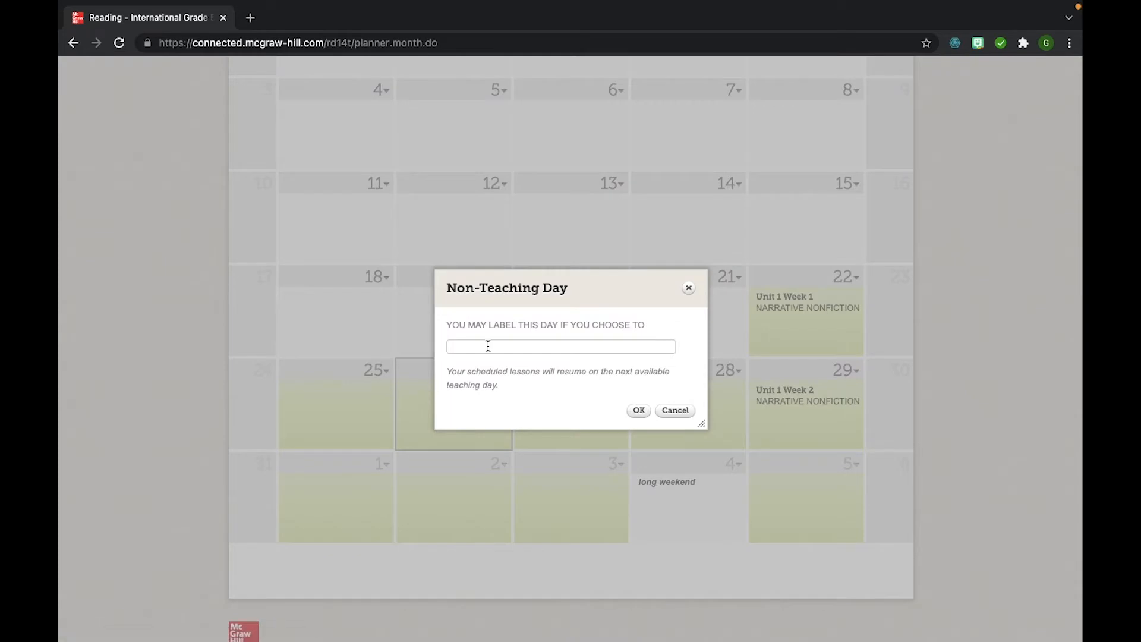
{"action": "left_click", "coordinate": [488, 346]}
{"action": "left_click", "coordinate": [456, 399]}
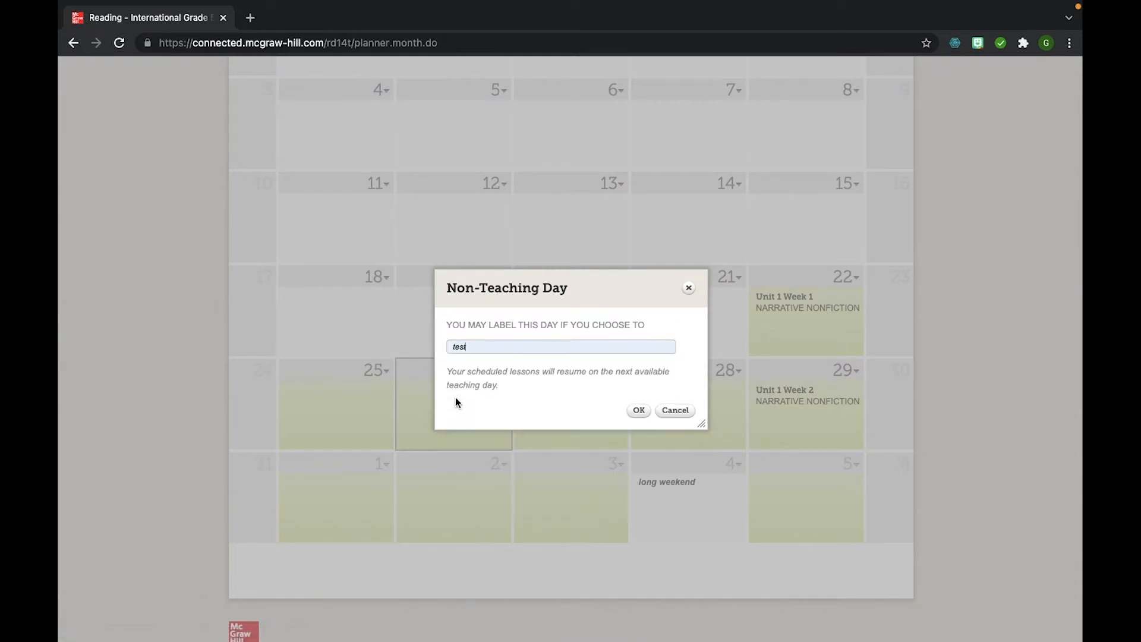
{"action": "left_click", "coordinate": [638, 411]}
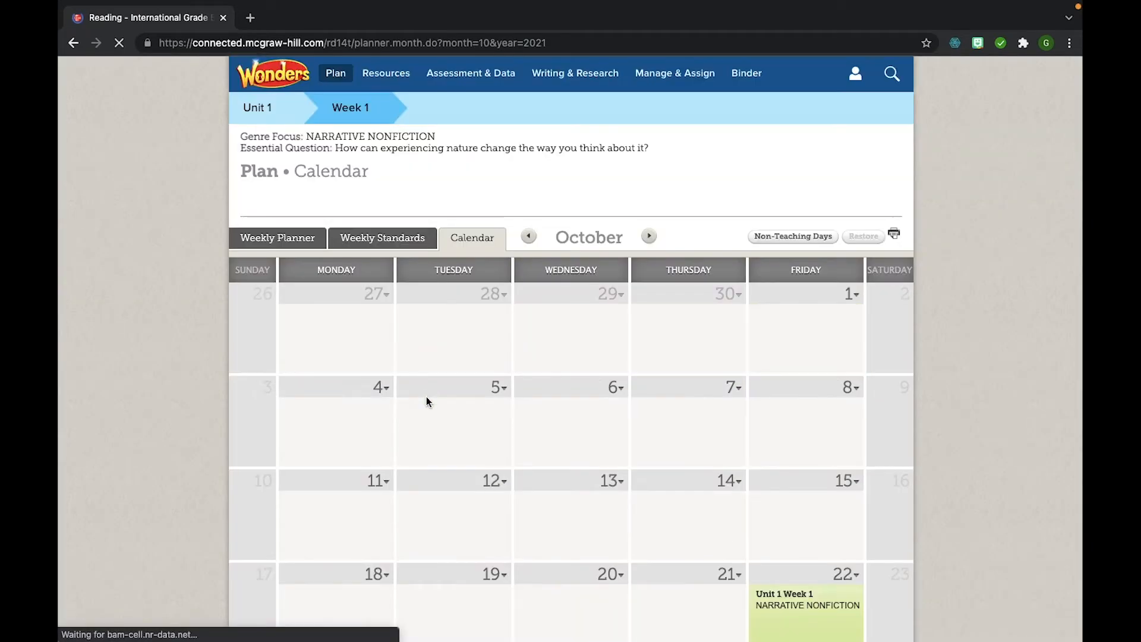
- Remove the "test" non-teaching day on October 26 and make it a teaching day again
{"action": "scroll", "coordinate": [517, 416], "scroll_direction": "down", "scroll_amount": 5}
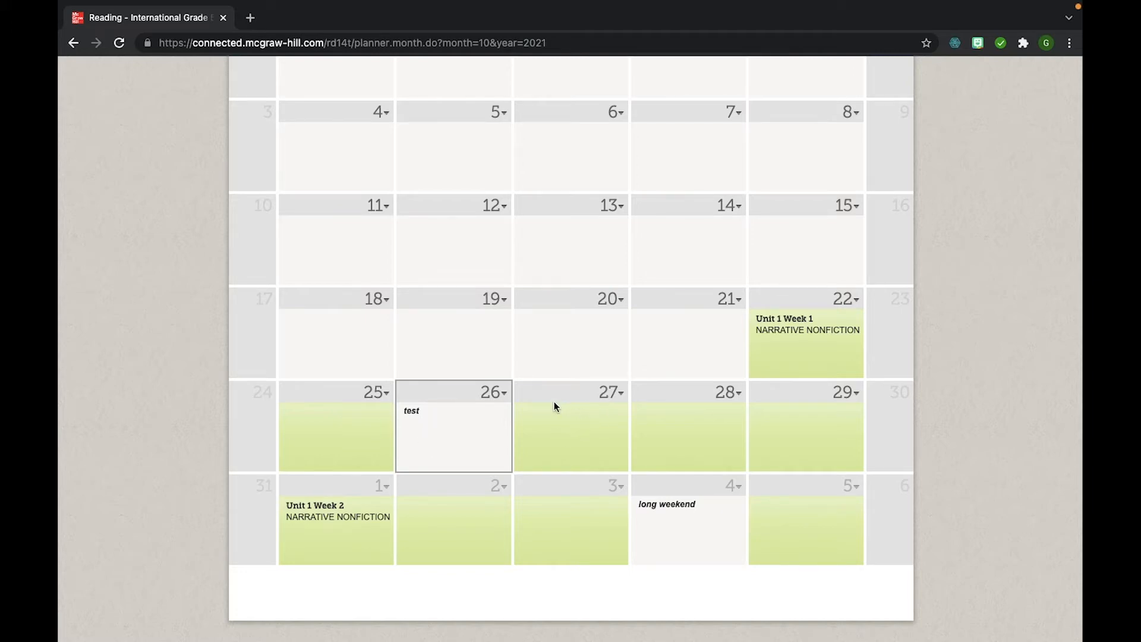
{"action": "left_click", "coordinate": [502, 396]}
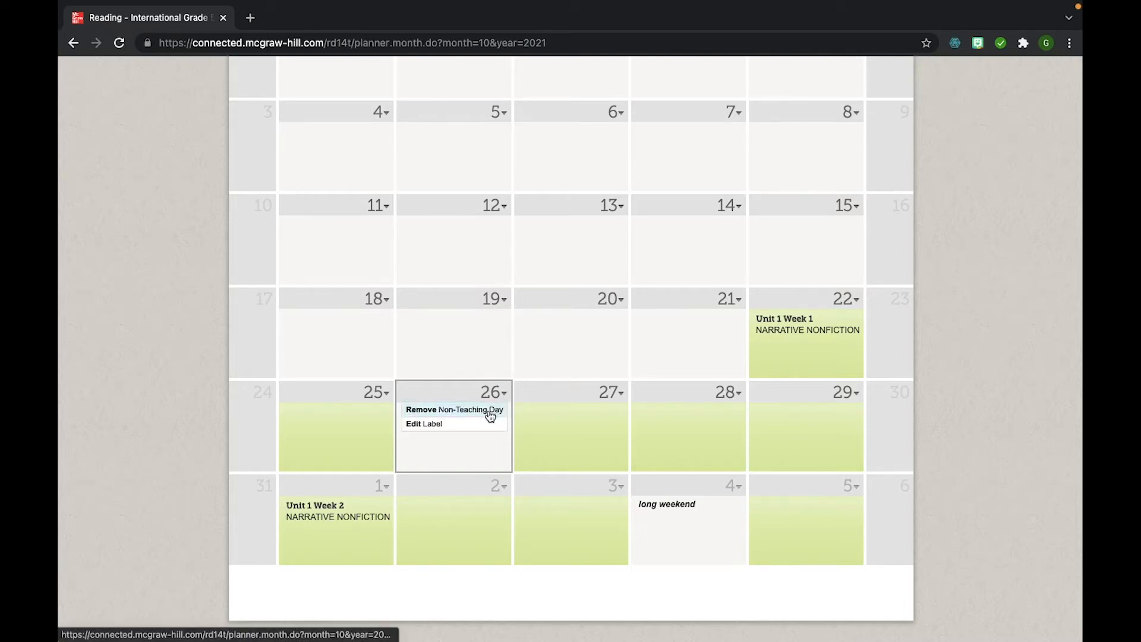
{"action": "left_click", "coordinate": [488, 411]}
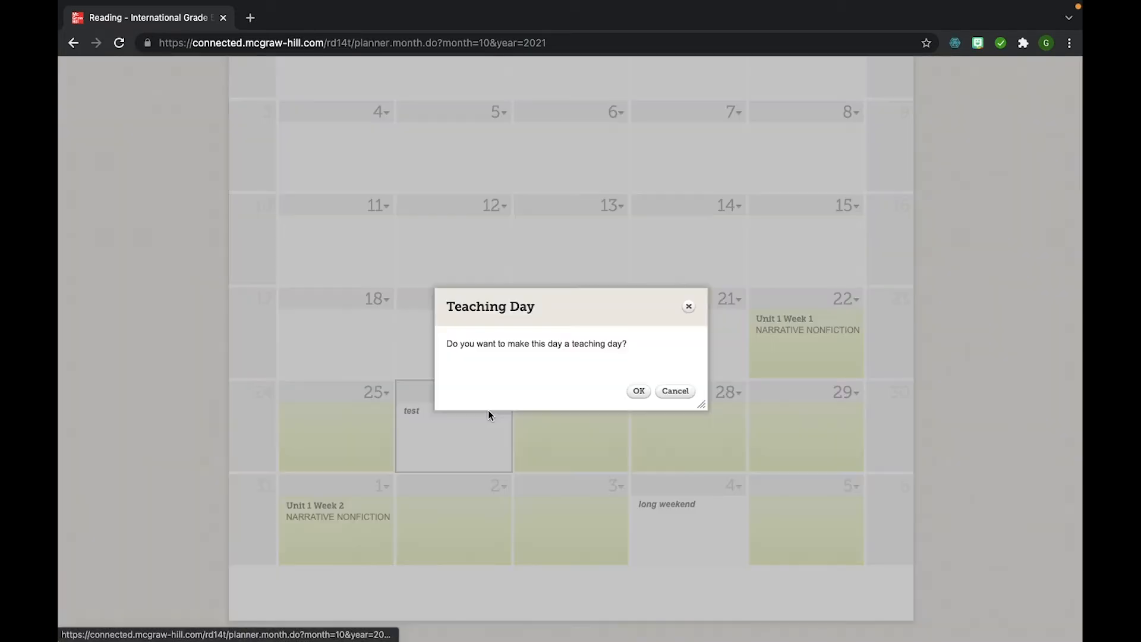
{"action": "left_click", "coordinate": [638, 392]}
- Expand the Unit 1 Week 1 lesson block starting October 22 by inserting a new day between Day 2 and Day 3
{"action": "scroll", "coordinate": [939, 379], "scroll_direction": "down", "scroll_amount": 2}
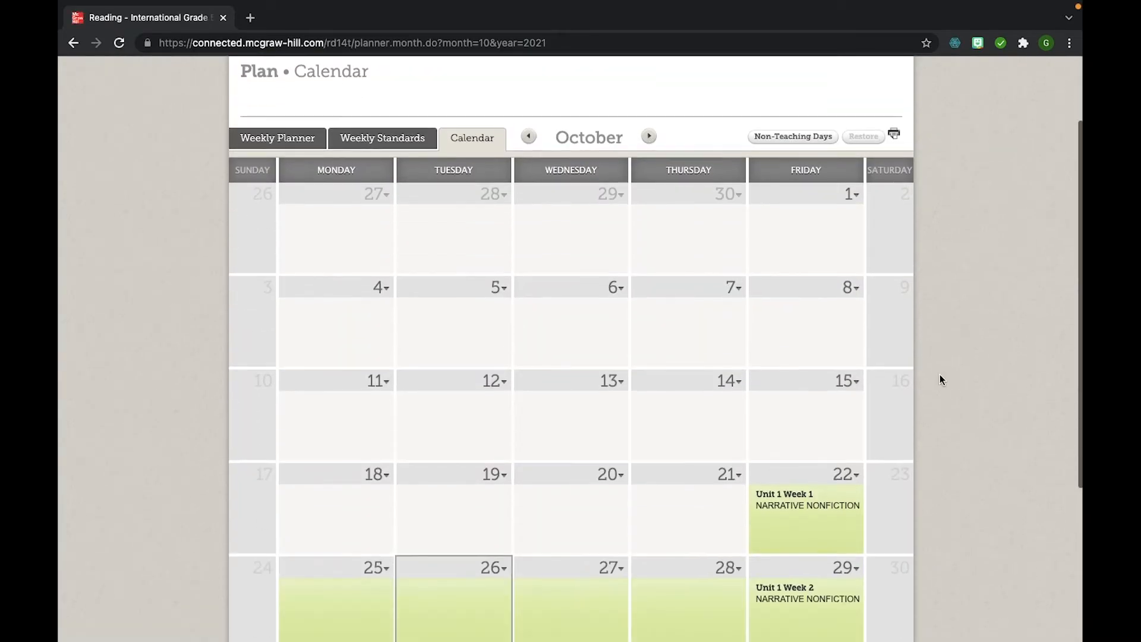
{"action": "scroll", "coordinate": [940, 379], "scroll_direction": "down", "scroll_amount": 2}
{"action": "left_click", "coordinate": [856, 342]}
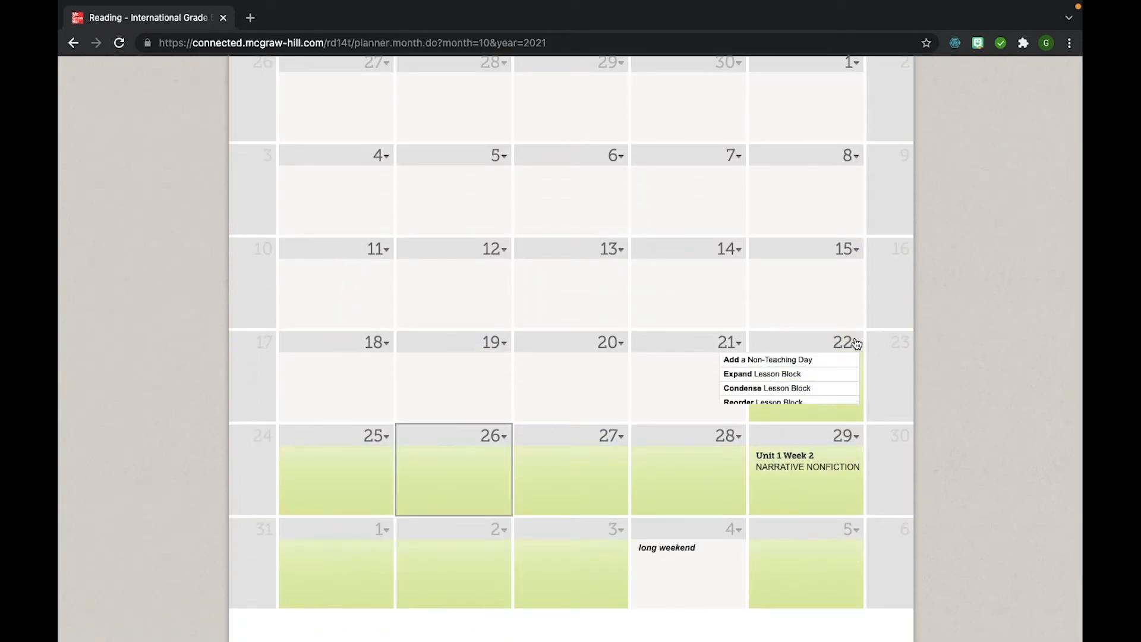
{"action": "left_click", "coordinate": [750, 378]}
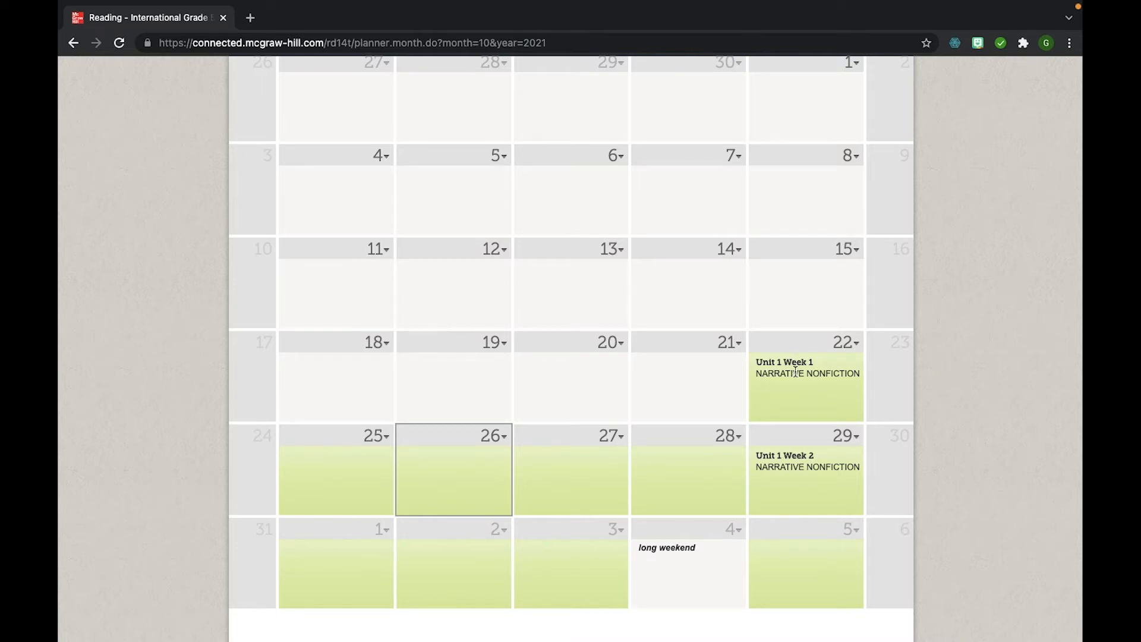
{"action": "left_click", "coordinate": [855, 343]}
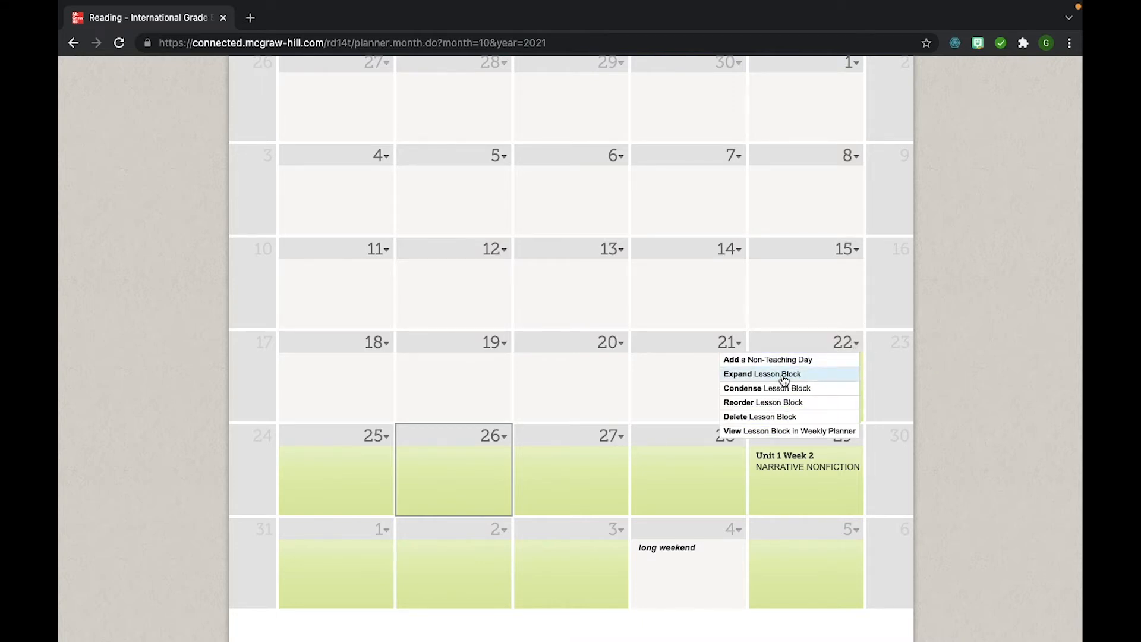
{"action": "left_click", "coordinate": [783, 375]}
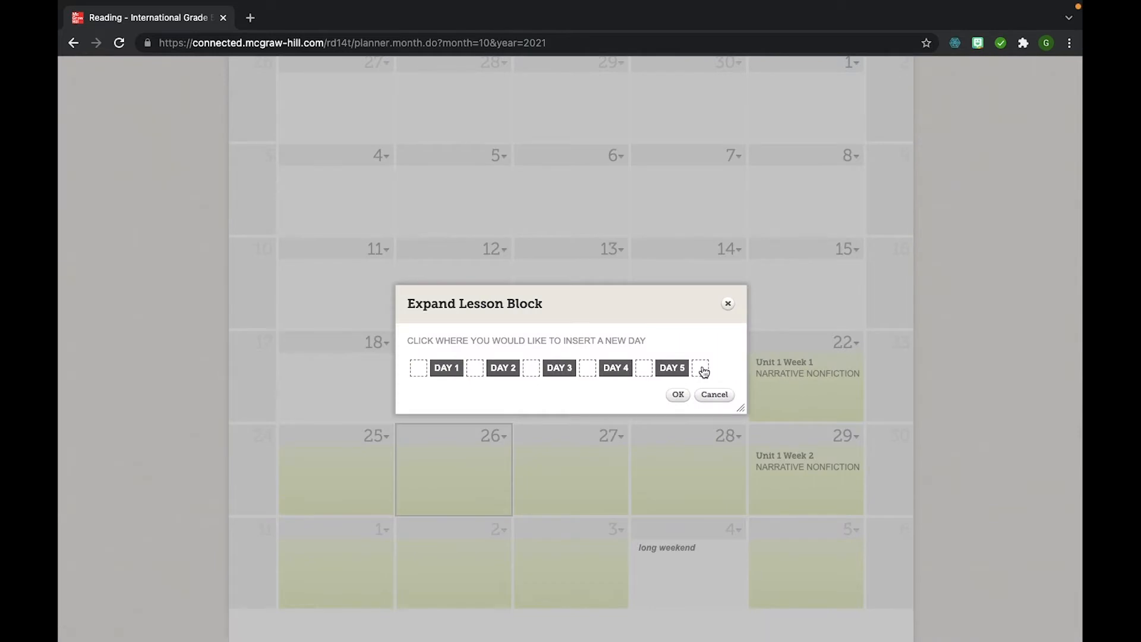
{"action": "left_click", "coordinate": [532, 368]}
{"action": "left_click", "coordinate": [675, 395]}
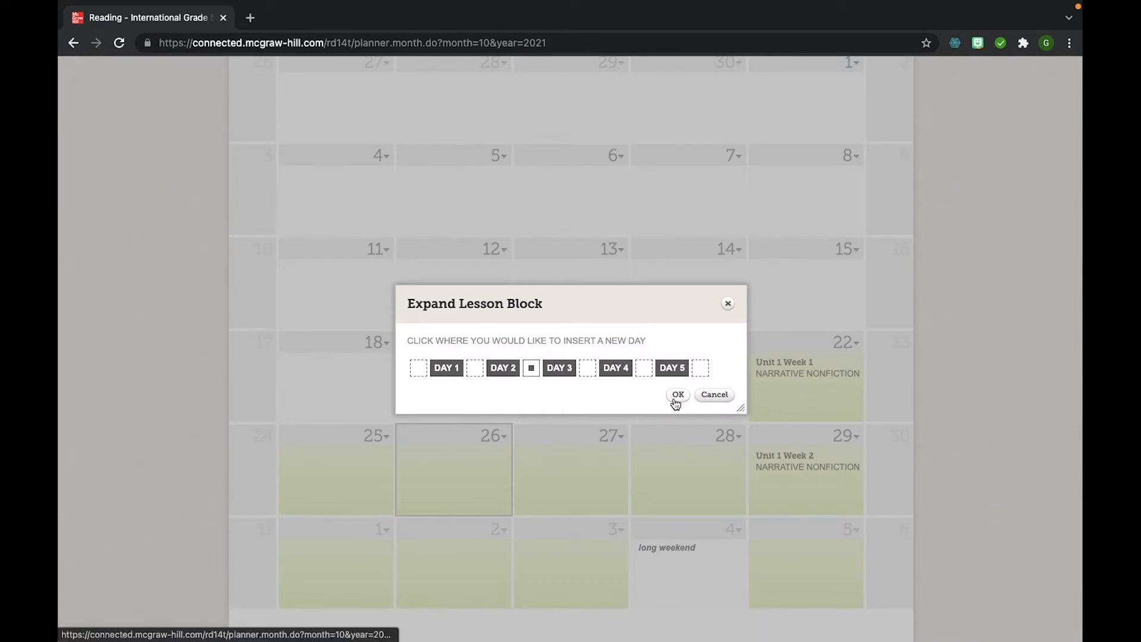
- Condense the Unit 1 Week 1 lesson block starting October 22 by removing Day 3
{"action": "scroll", "coordinate": [733, 401], "scroll_direction": "down", "scroll_amount": 6}
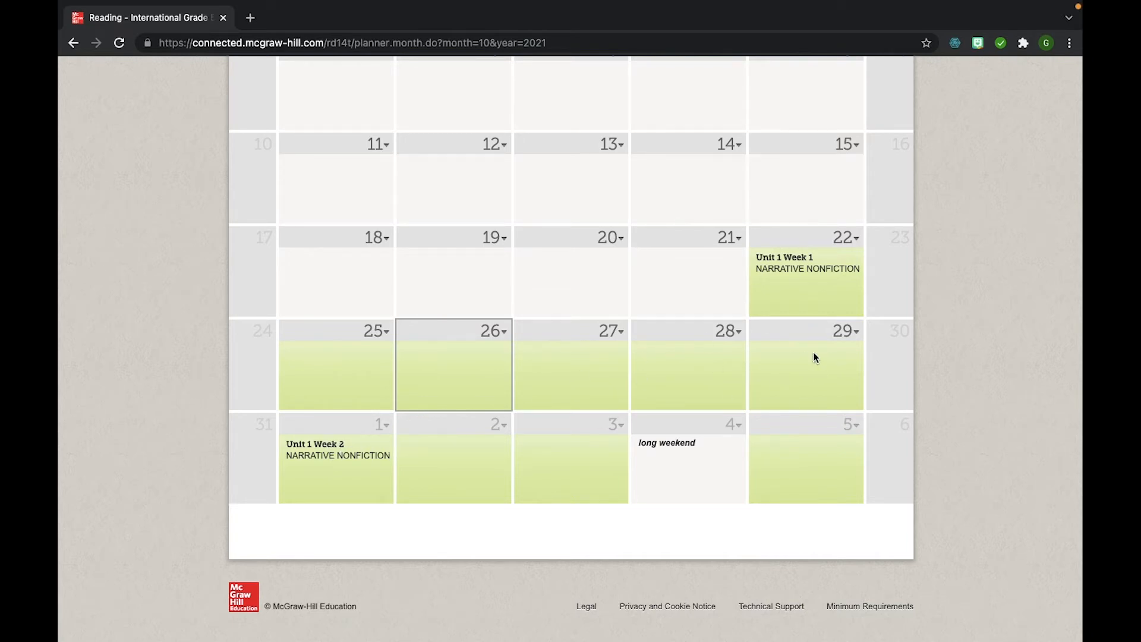
{"action": "left_click", "coordinate": [855, 238]}
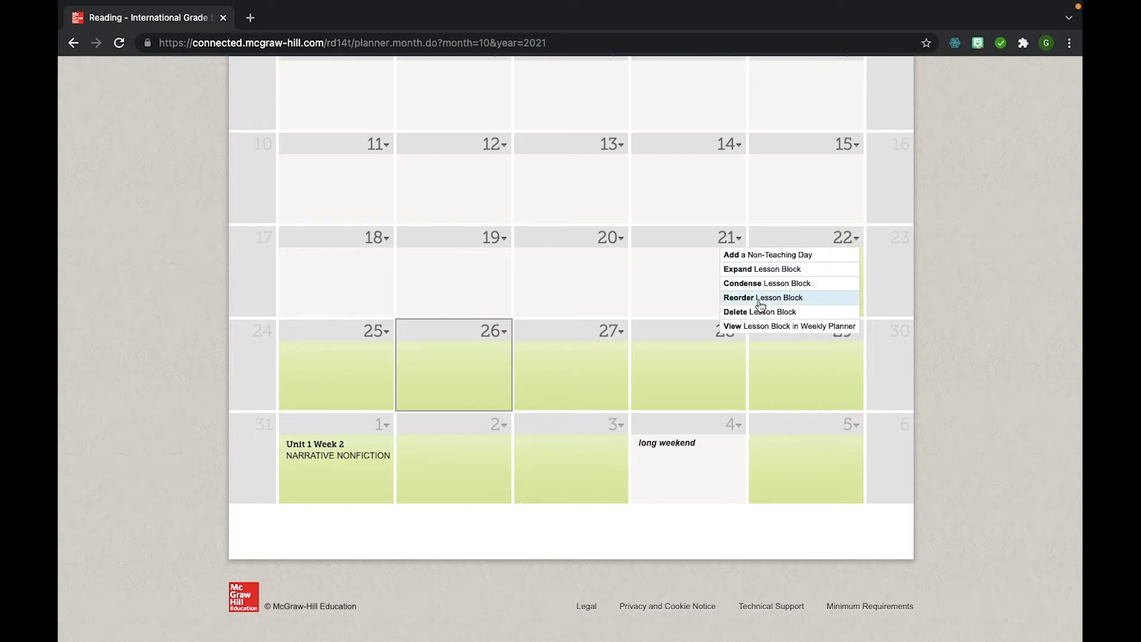
{"action": "left_click", "coordinate": [766, 283]}
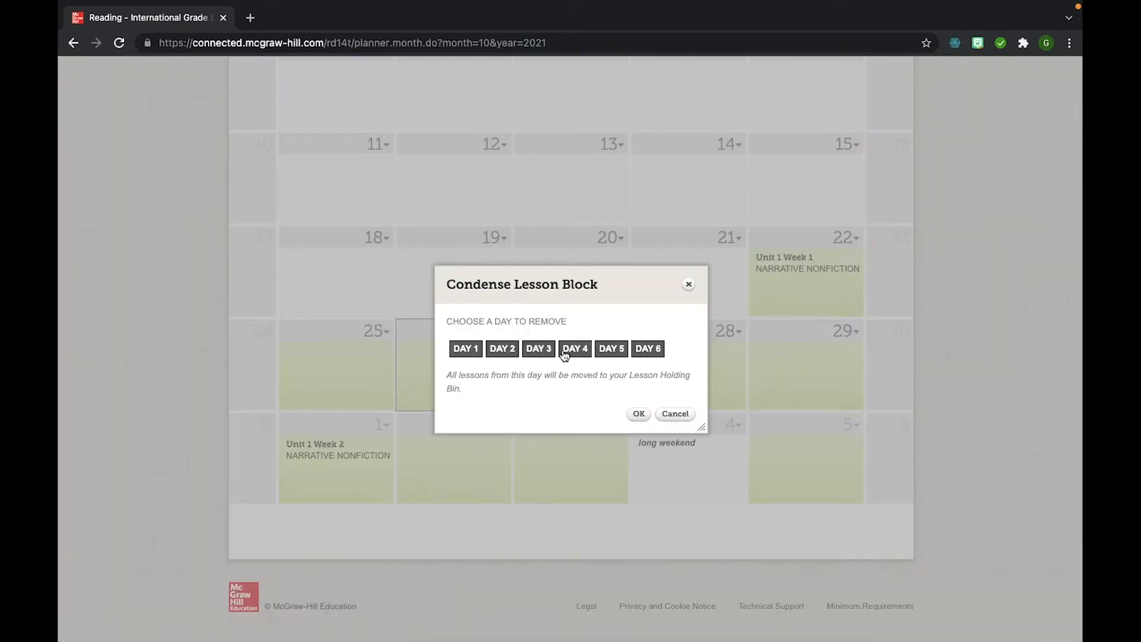
{"action": "left_click", "coordinate": [545, 351]}
{"action": "left_click", "coordinate": [639, 413]}
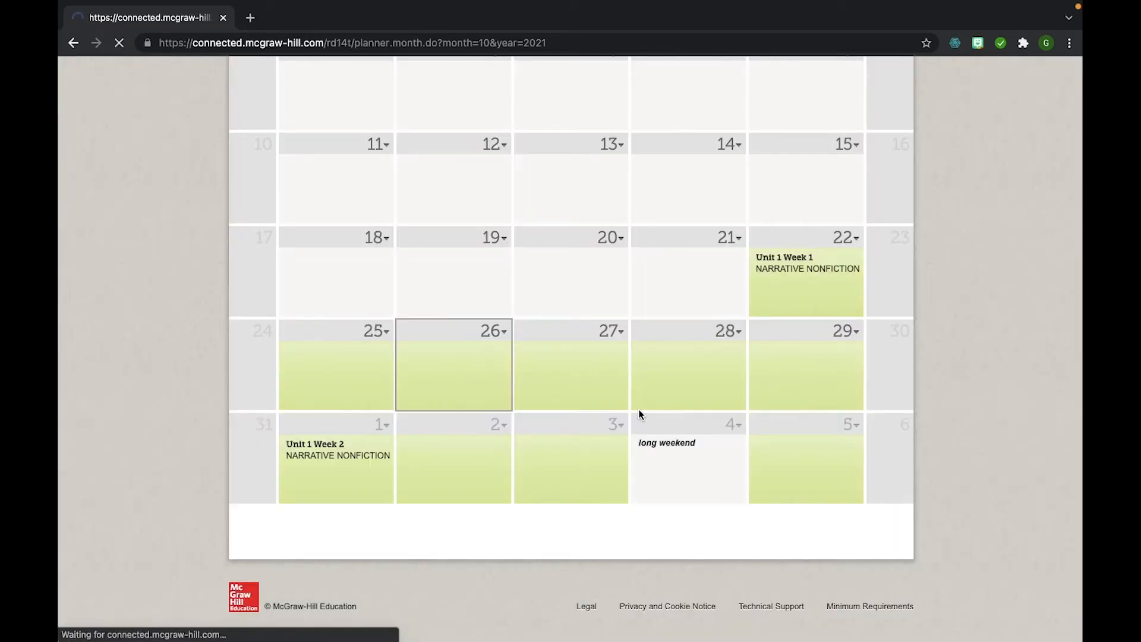
- Check the available October and November 2021 start days for reordering the Unit 1 Week 1 lesson block, without moving it
{"action": "scroll", "coordinate": [886, 423], "scroll_direction": "down", "scroll_amount": 4}
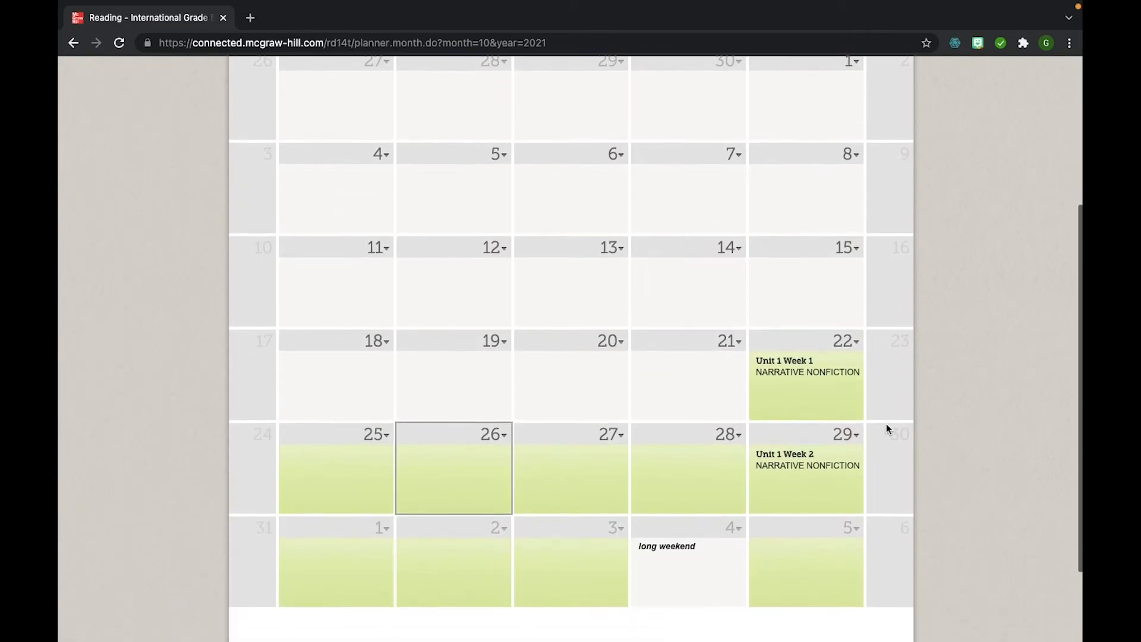
{"action": "left_click", "coordinate": [856, 341]}
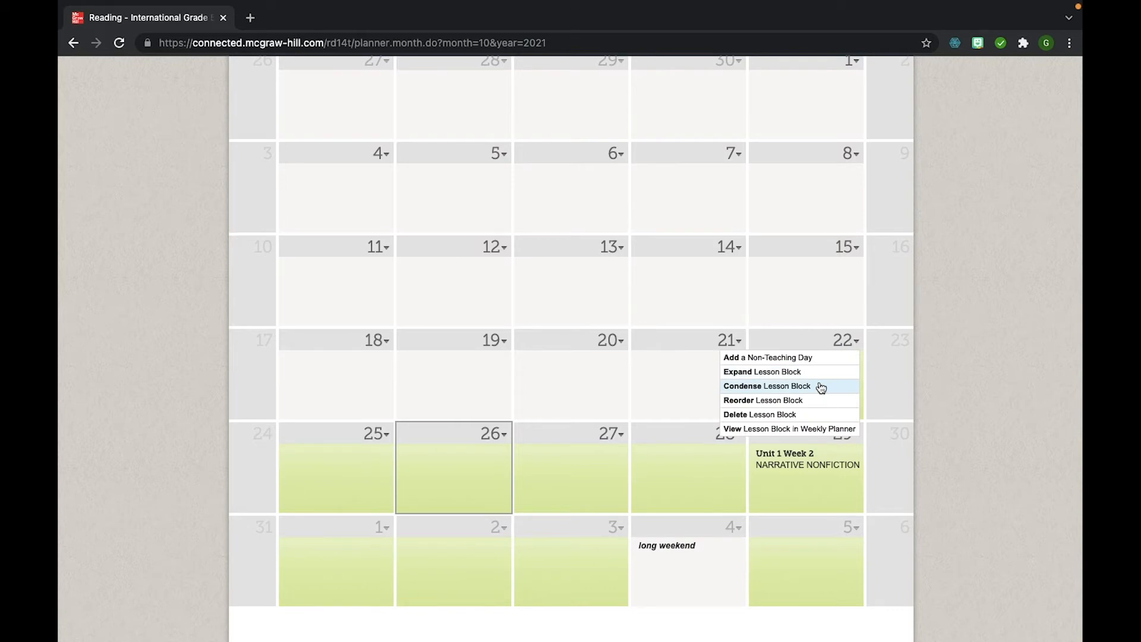
{"action": "left_click", "coordinate": [790, 402]}
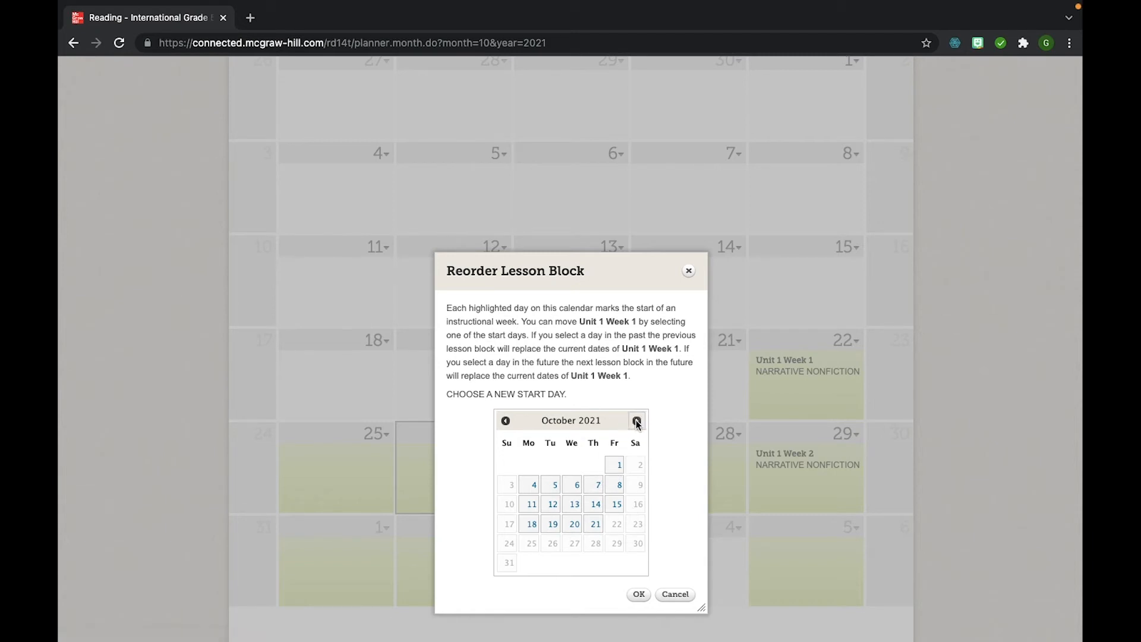
{"action": "left_click", "coordinate": [636, 421]}
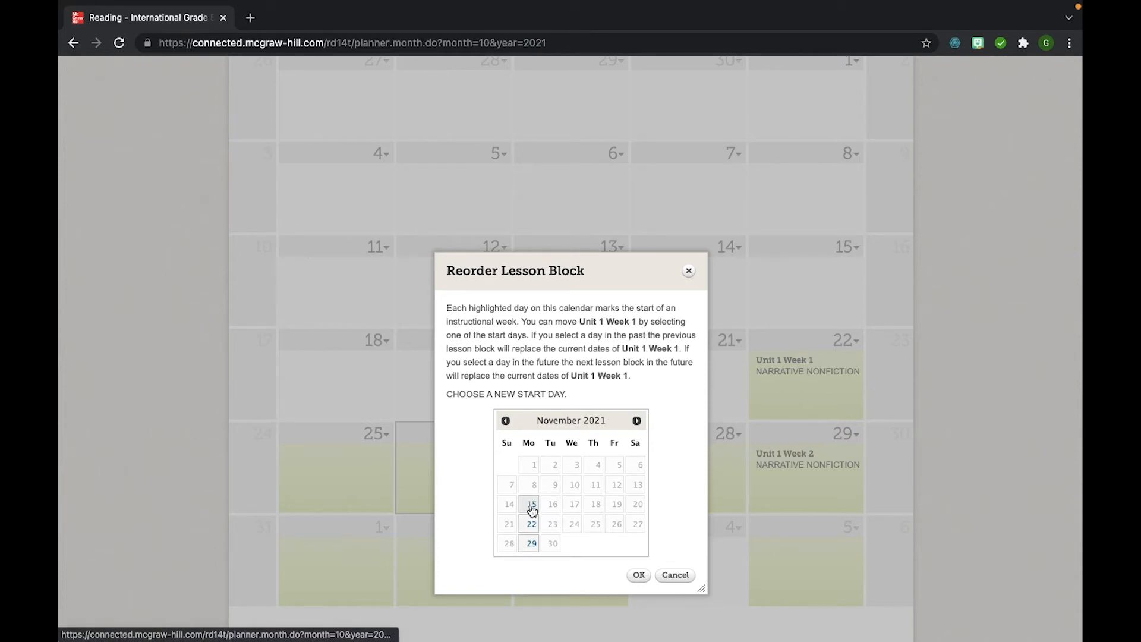
{"action": "left_click", "coordinate": [688, 272]}
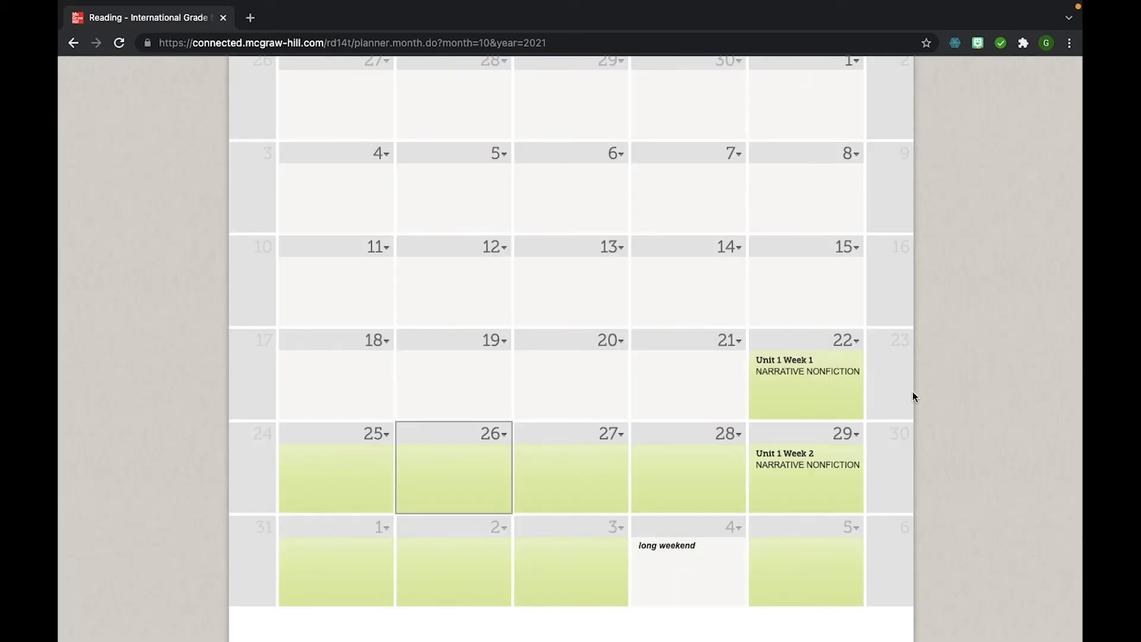
- Examine the lesson block options for October 22, including deletion, and look over the October calendar's controls
{"action": "left_click", "coordinate": [856, 345]}
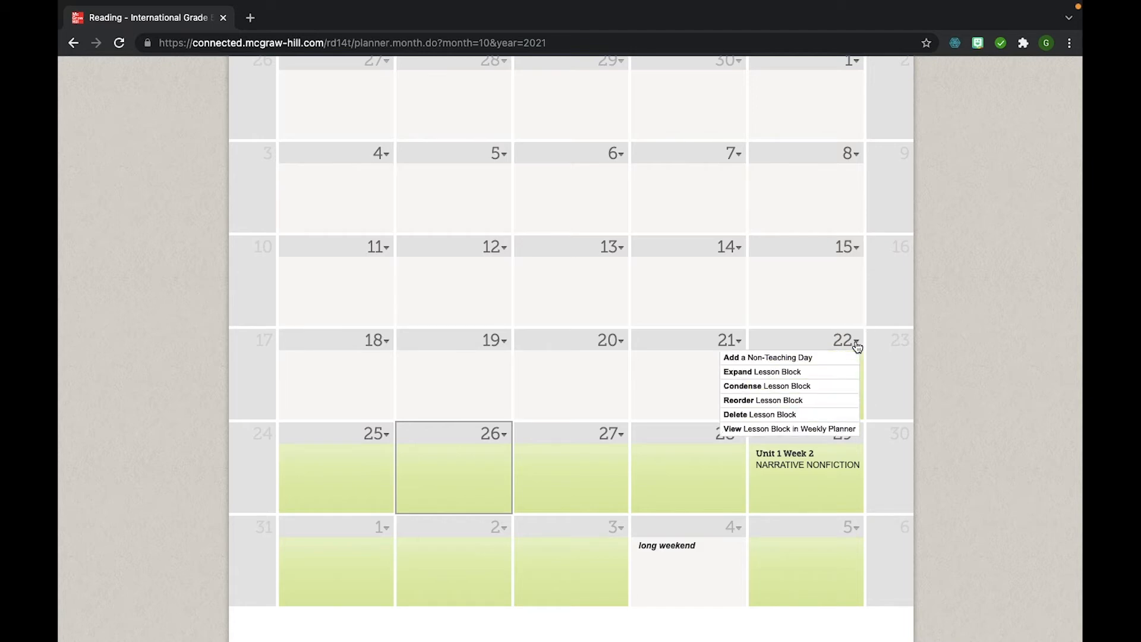
{"action": "left_click", "coordinate": [807, 416]}
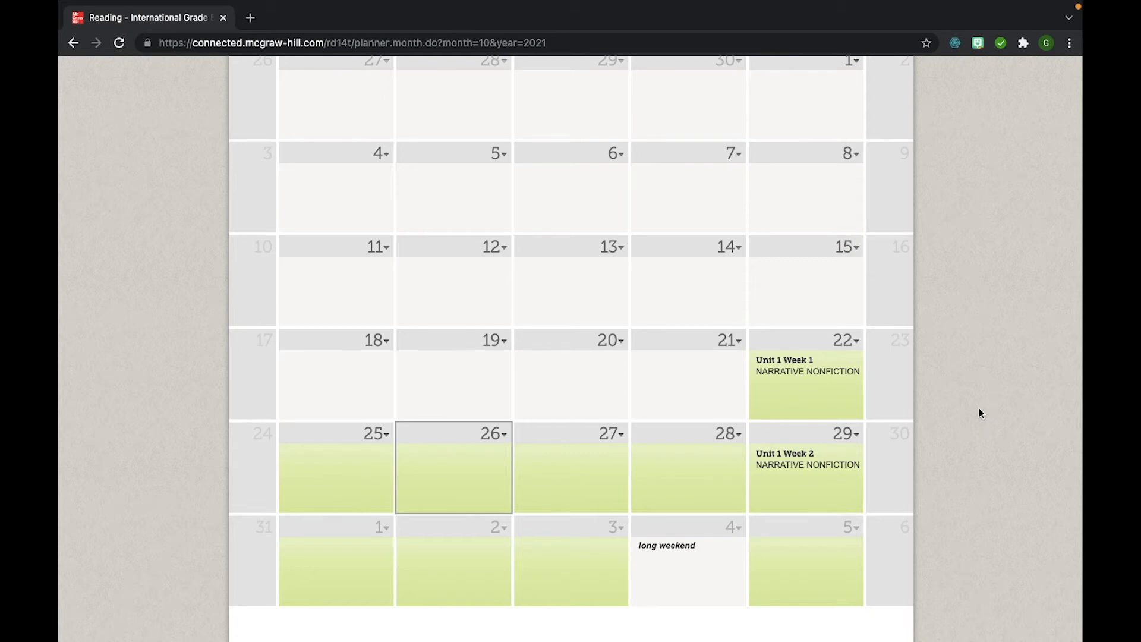
{"action": "scroll", "coordinate": [952, 418], "scroll_direction": "up", "scroll_amount": 2}
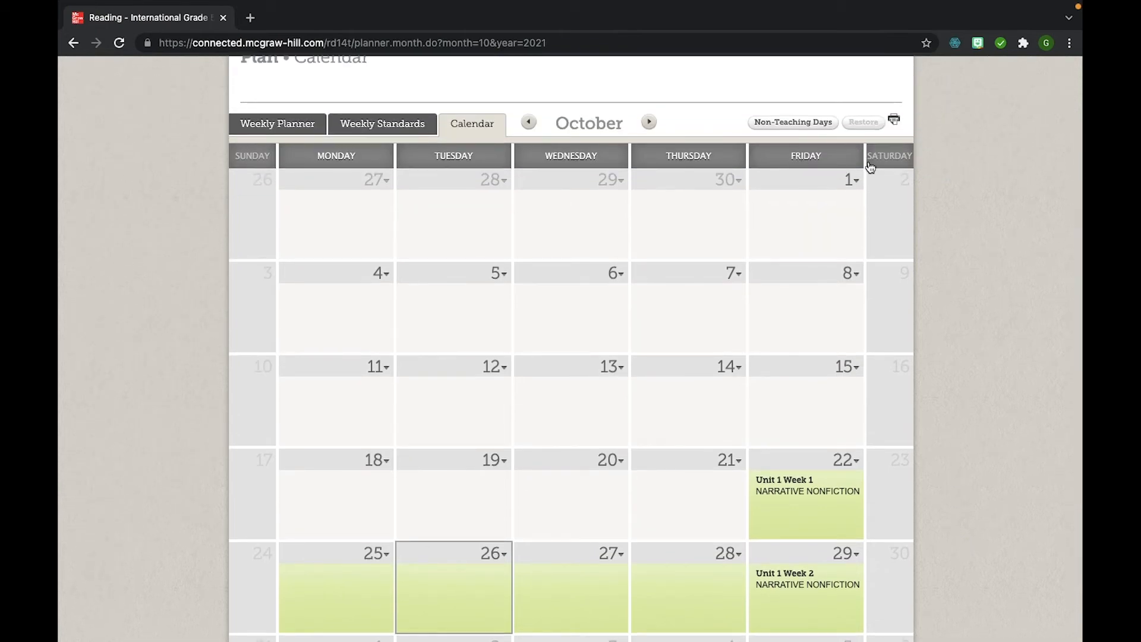
{"action": "scroll", "coordinate": [822, 168], "scroll_direction": "down", "scroll_amount": 1}
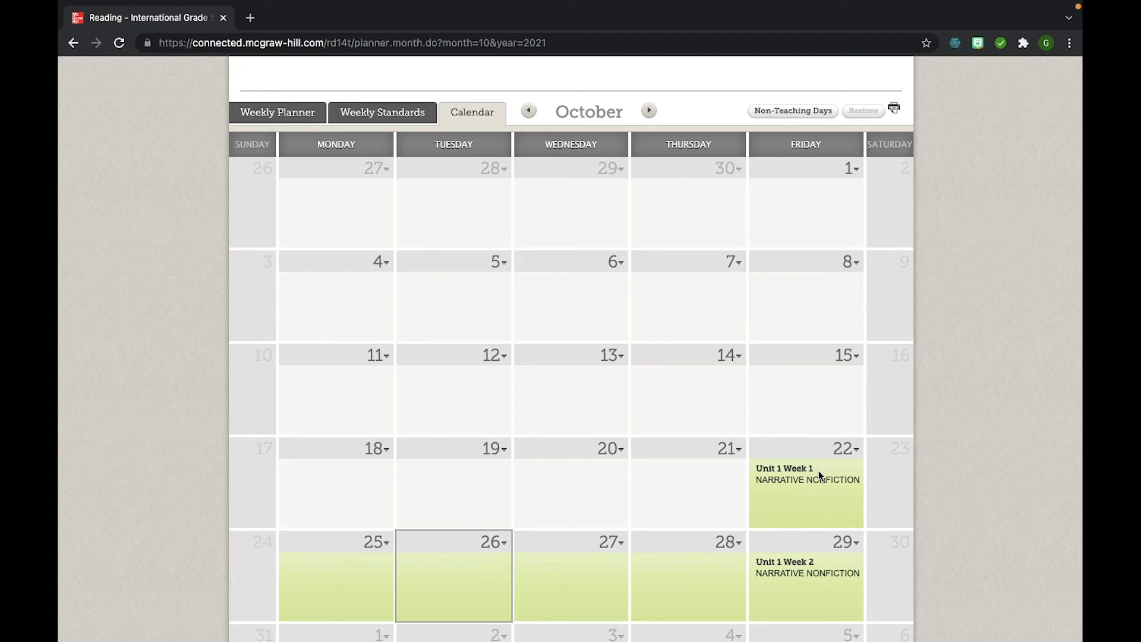
- Open the weekly planner for Unit 1 Week 1 and examine the Whole Group lessons across Days 1 to 5
{"action": "scroll", "coordinate": [516, 450], "scroll_direction": "down", "scroll_amount": 1}
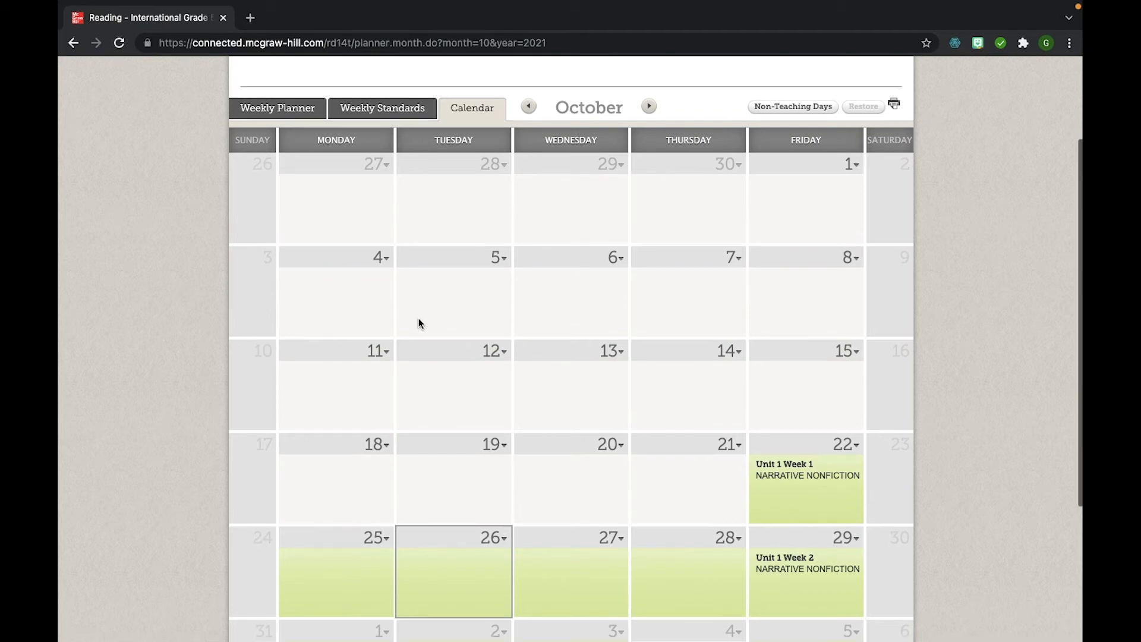
{"action": "scroll", "coordinate": [462, 351], "scroll_direction": "down", "scroll_amount": 2}
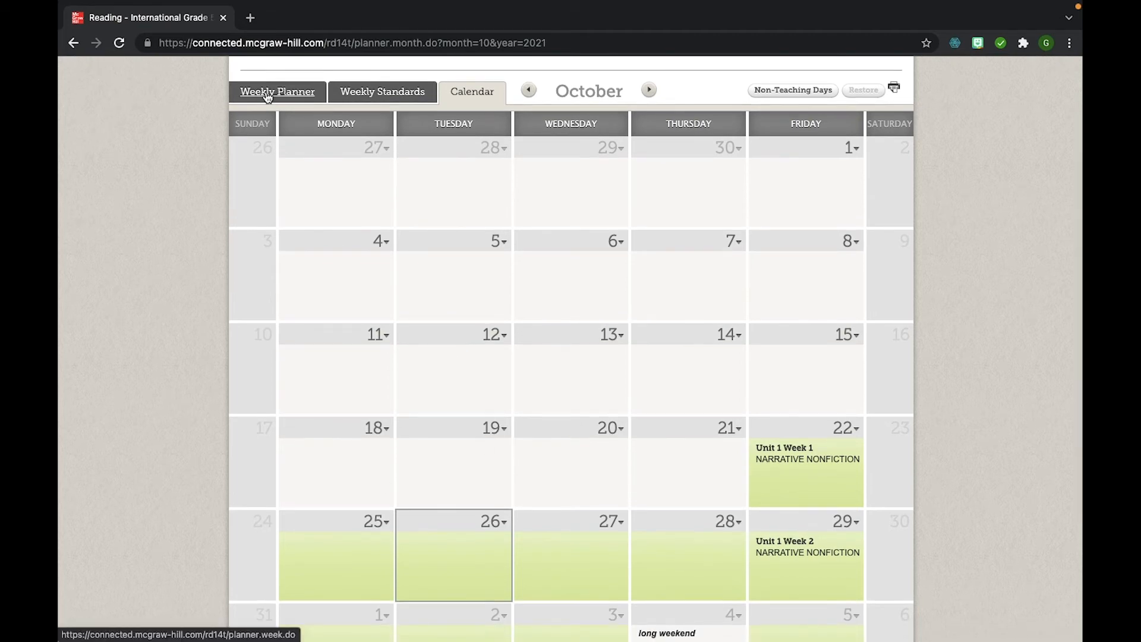
{"action": "left_click", "coordinate": [267, 95]}
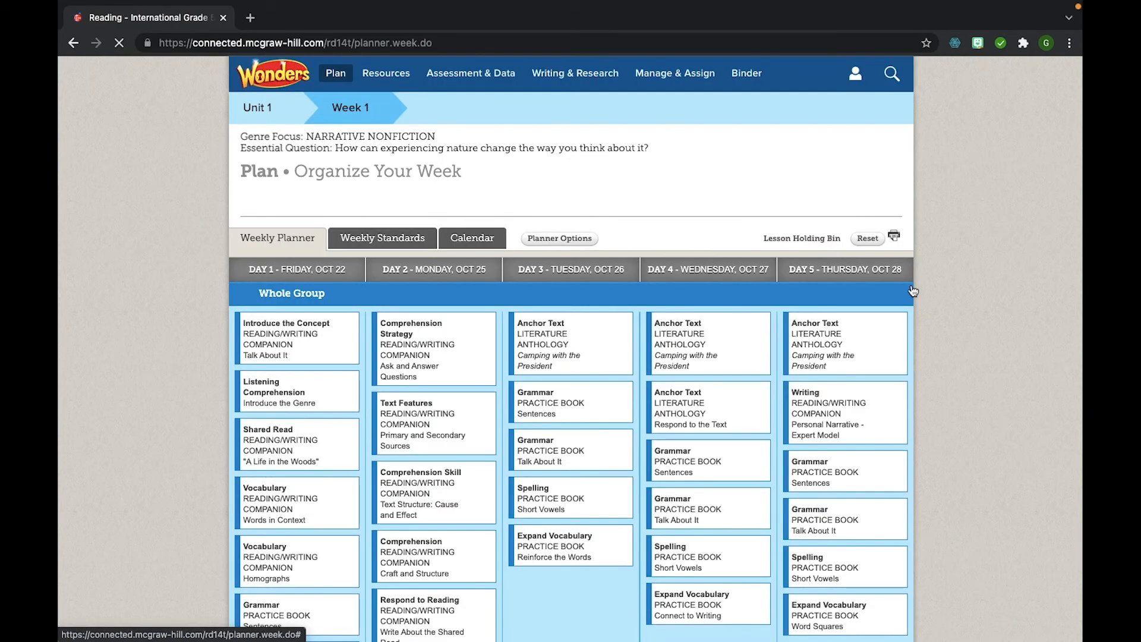
{"action": "scroll", "coordinate": [505, 297], "scroll_direction": "down", "scroll_amount": 4}
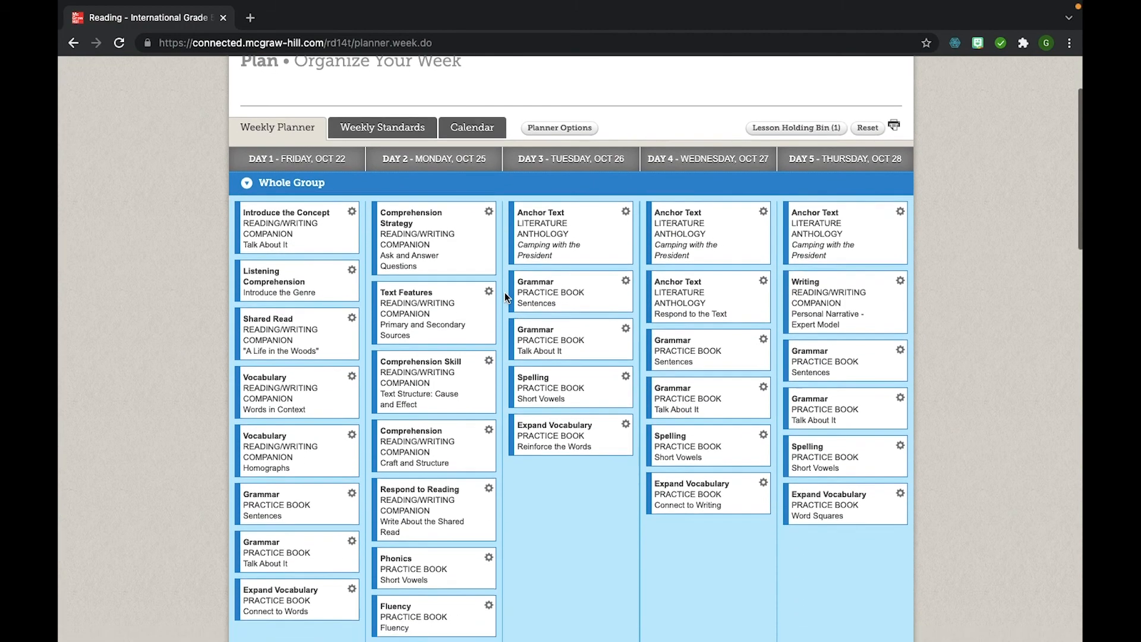
{"action": "scroll", "coordinate": [505, 293], "scroll_direction": "down", "scroll_amount": 1}
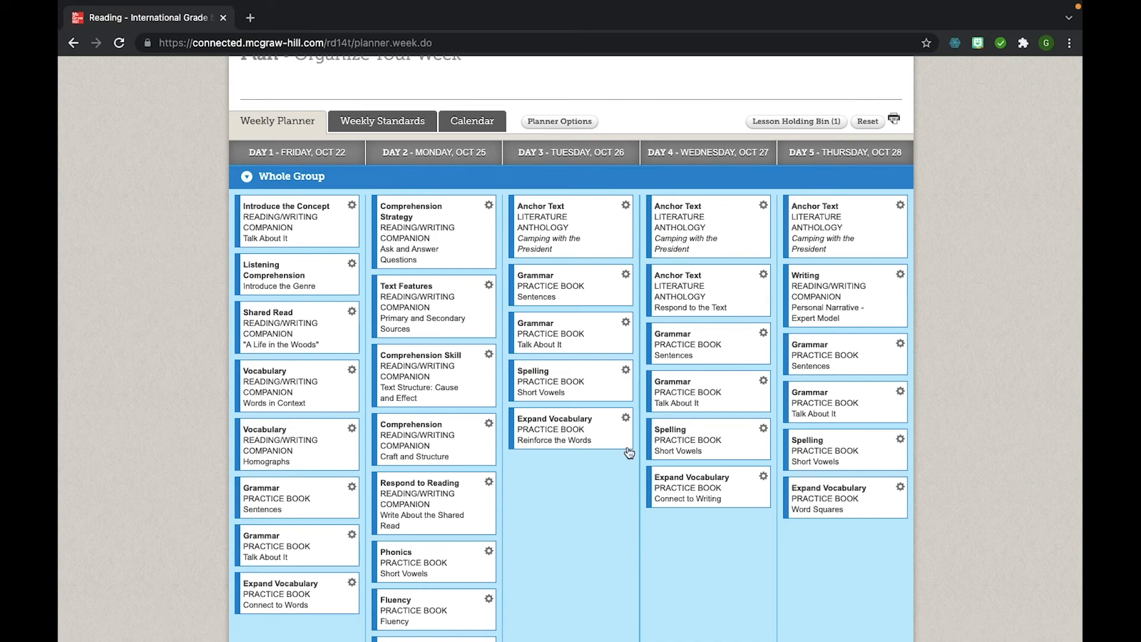
{"action": "scroll", "coordinate": [627, 452], "scroll_direction": "down", "scroll_amount": 3}
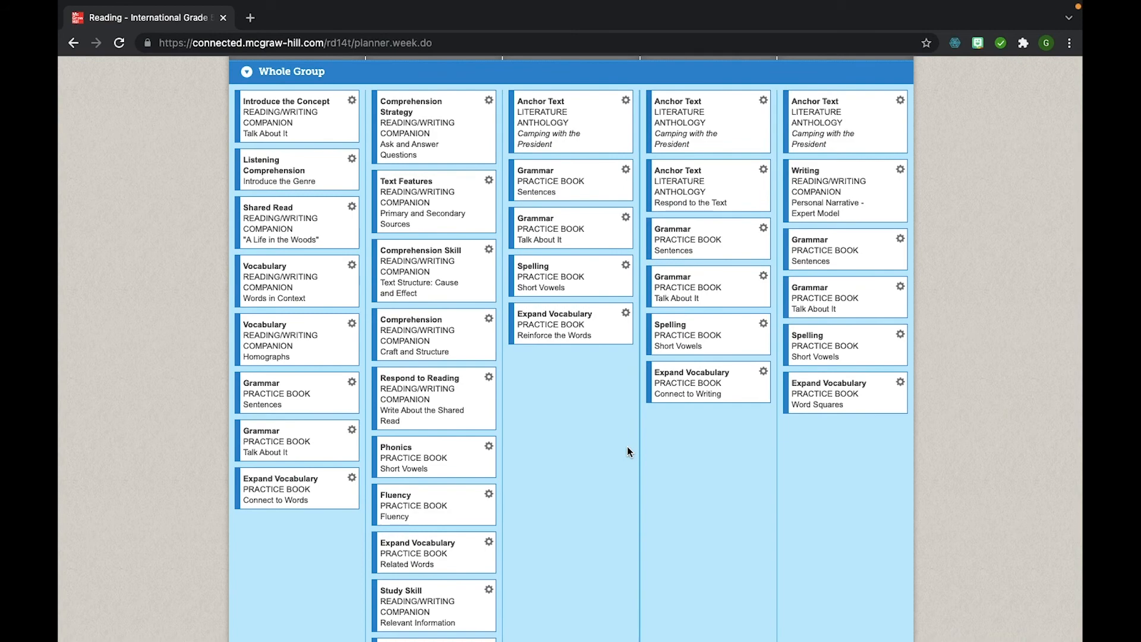
{"action": "scroll", "coordinate": [627, 449], "scroll_direction": "down", "scroll_amount": 3}
{"action": "scroll", "coordinate": [626, 451], "scroll_direction": "down", "scroll_amount": 4}
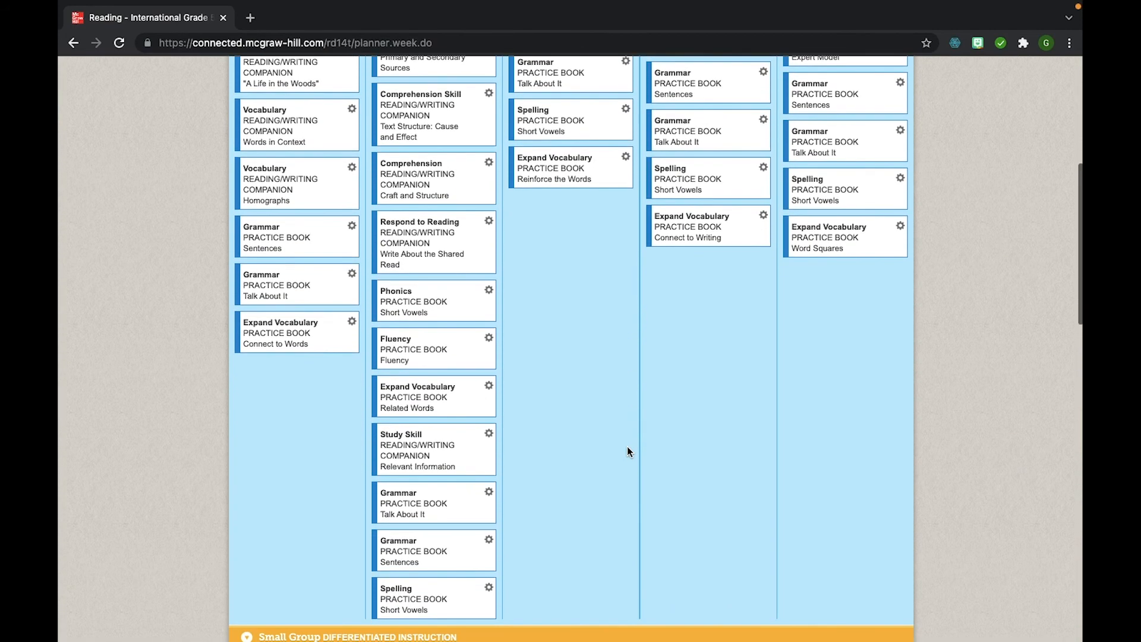
{"action": "scroll", "coordinate": [627, 447], "scroll_direction": "up", "scroll_amount": 7}
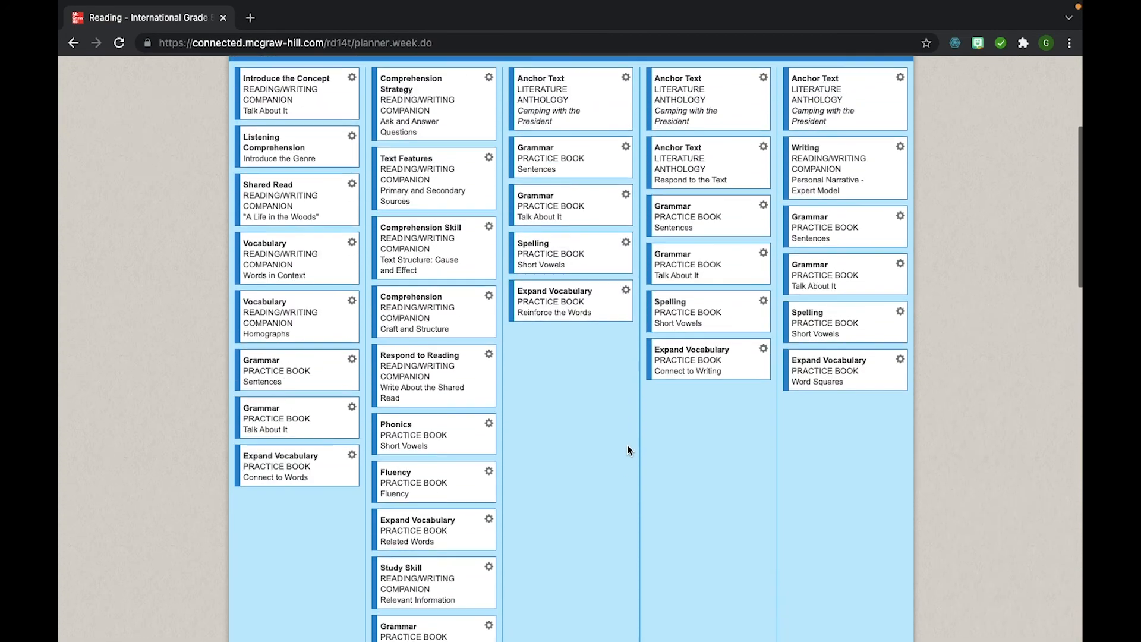
- Try repositioning the Day 2 Respond to Reading lesson, and check the options of the Day 3 Expand Vocabulary lesson
{"action": "left_click_drag", "start_coordinate": [413, 412], "coordinate": [470, 392]}
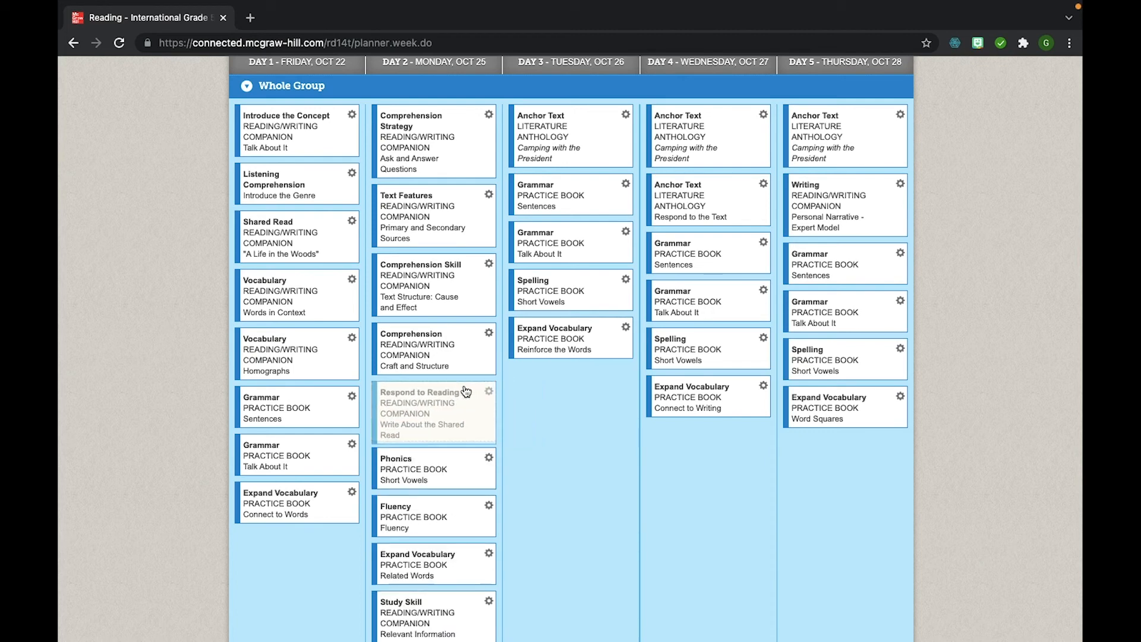
{"action": "scroll", "coordinate": [568, 414], "scroll_direction": "up", "scroll_amount": 2}
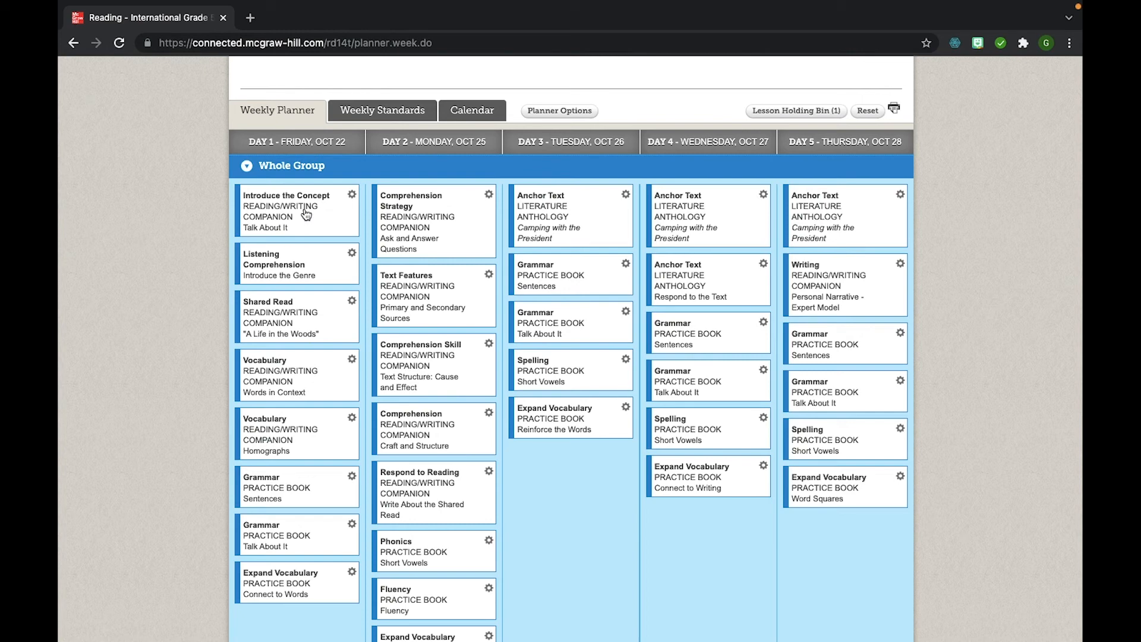
{"action": "left_click", "coordinate": [626, 408]}
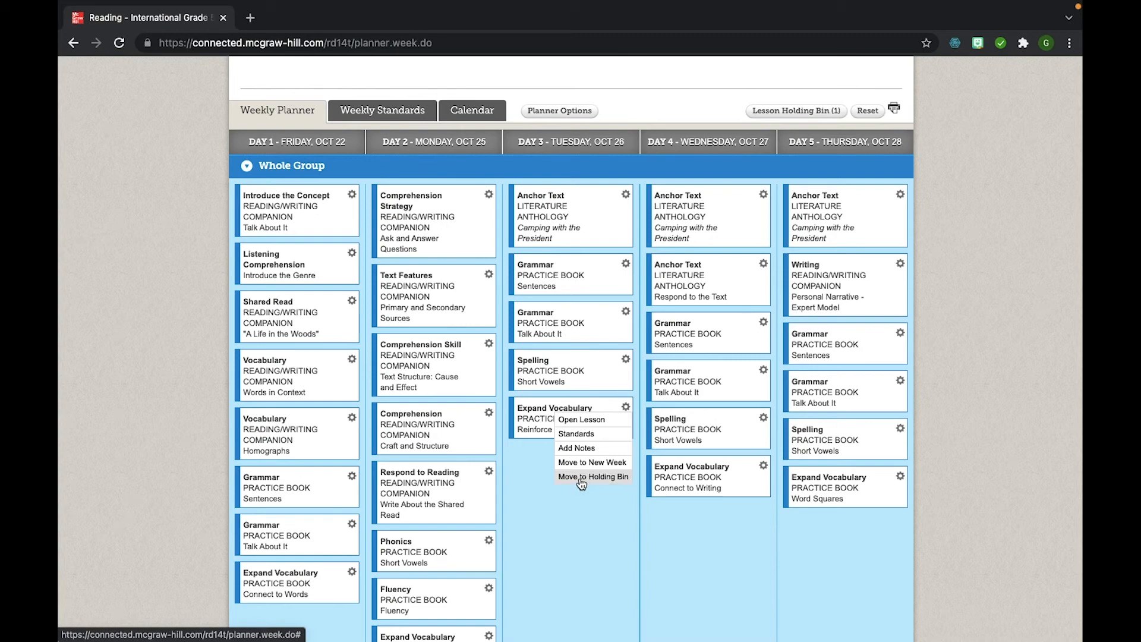
{"action": "left_click", "coordinate": [590, 505]}
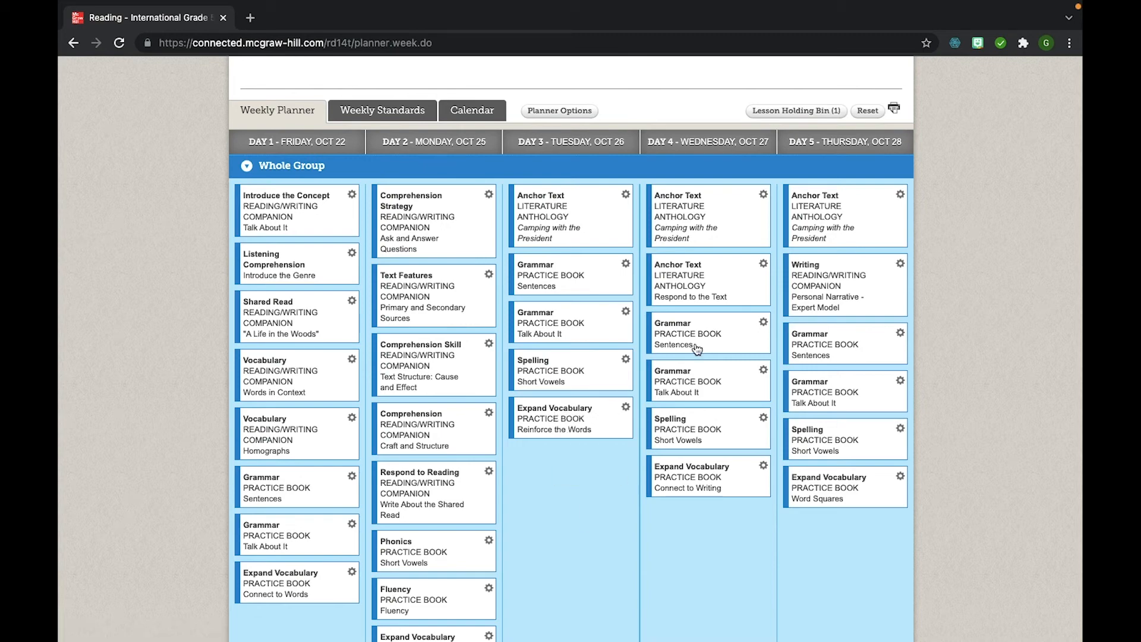
- Move the Spelling Short Vowels practice book lesson from the Lesson Holding Bin back to its original location
{"action": "left_click", "coordinate": [826, 112]}
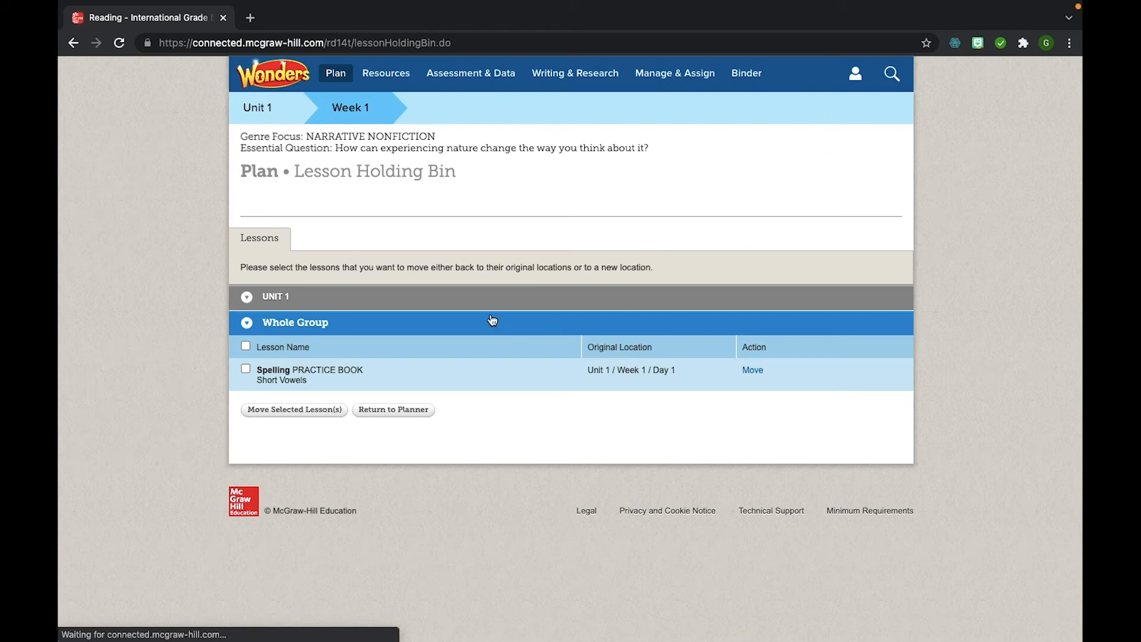
{"action": "left_click", "coordinate": [245, 369]}
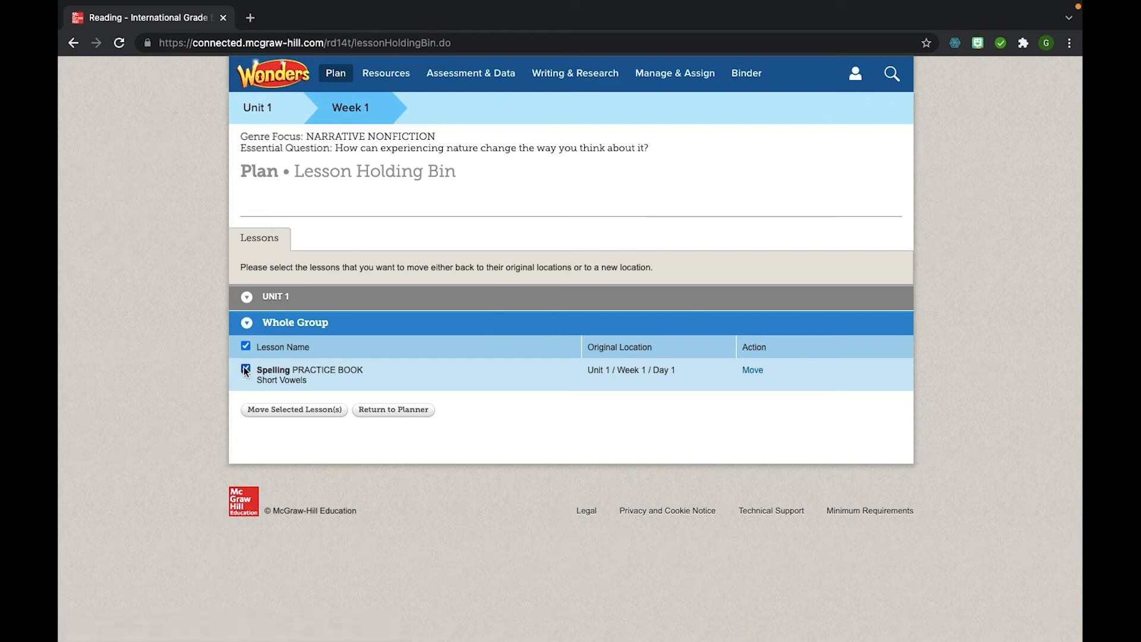
{"action": "left_click", "coordinate": [763, 370]}
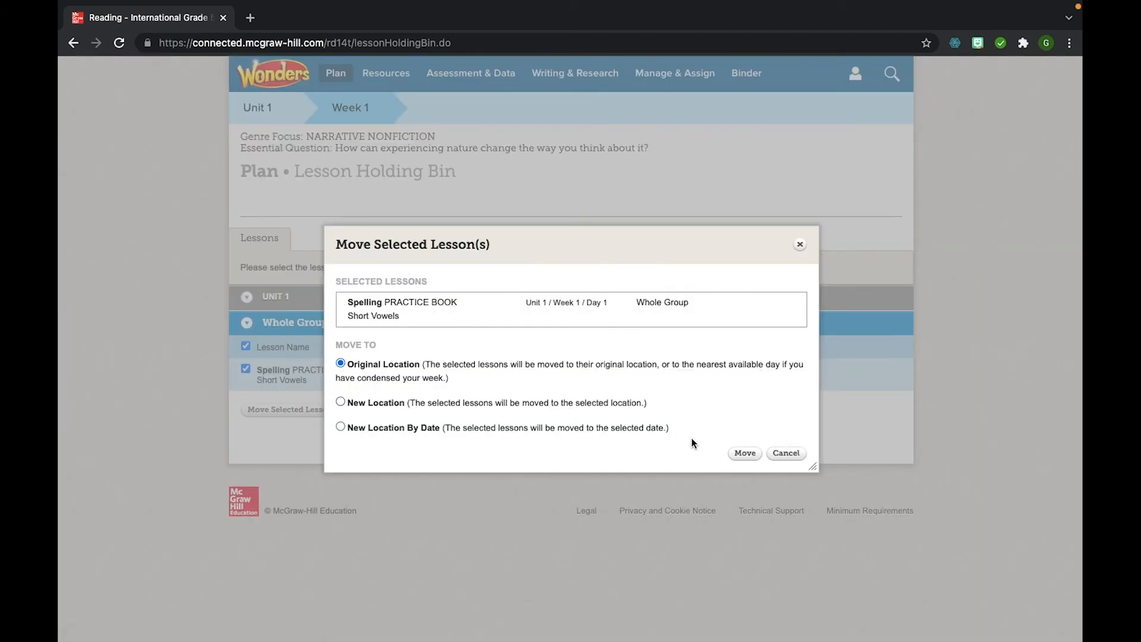
{"action": "left_click", "coordinate": [750, 458]}
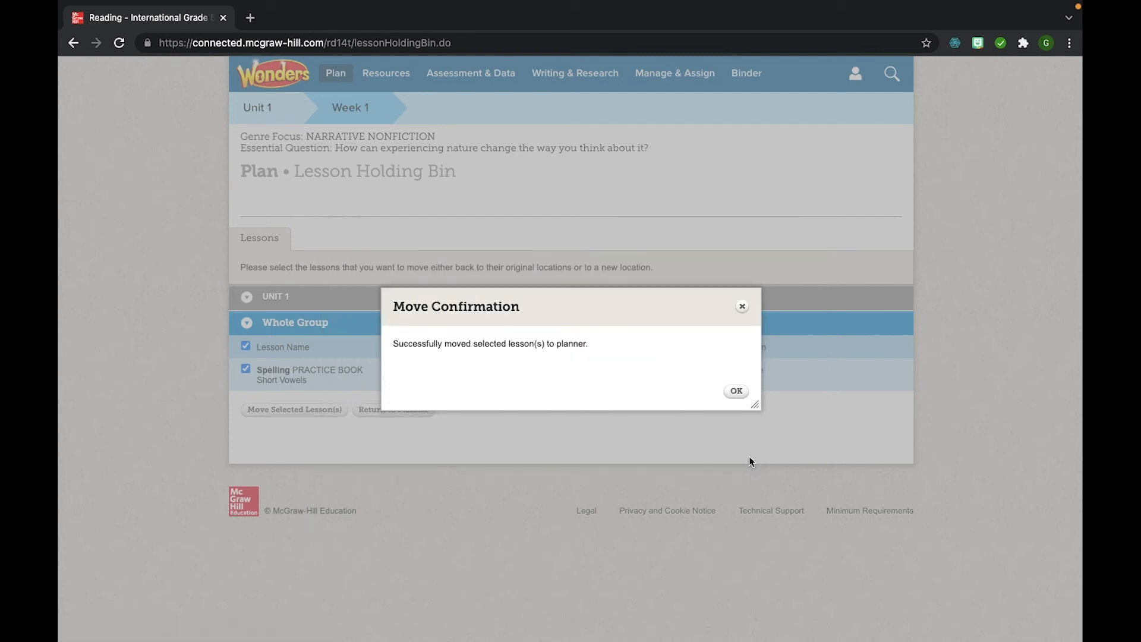
{"action": "left_click", "coordinate": [737, 395]}
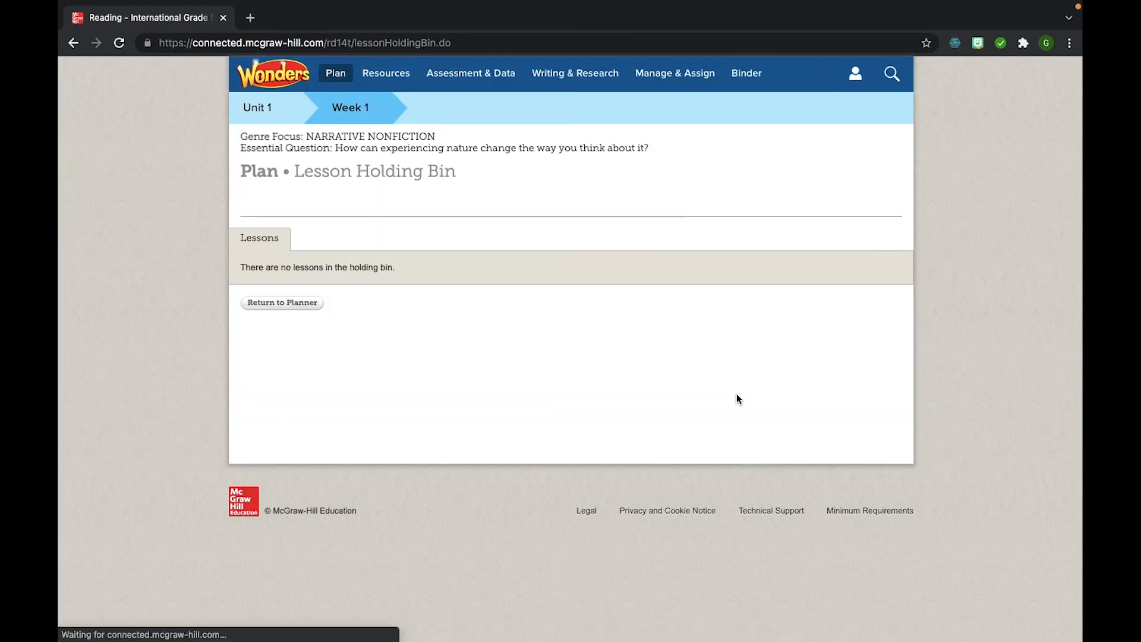
- Return to the weekly planner and check the Day 1 column for the restored Spelling lesson
{"action": "mouse_move", "coordinate": [341, 76]}
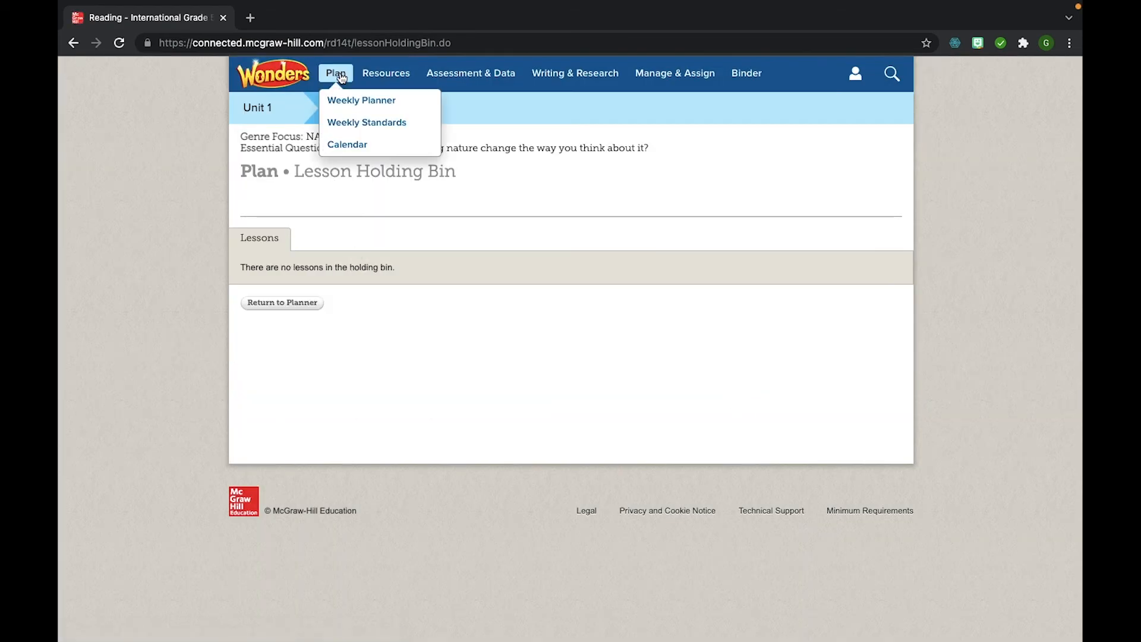
{"action": "left_click", "coordinate": [354, 100]}
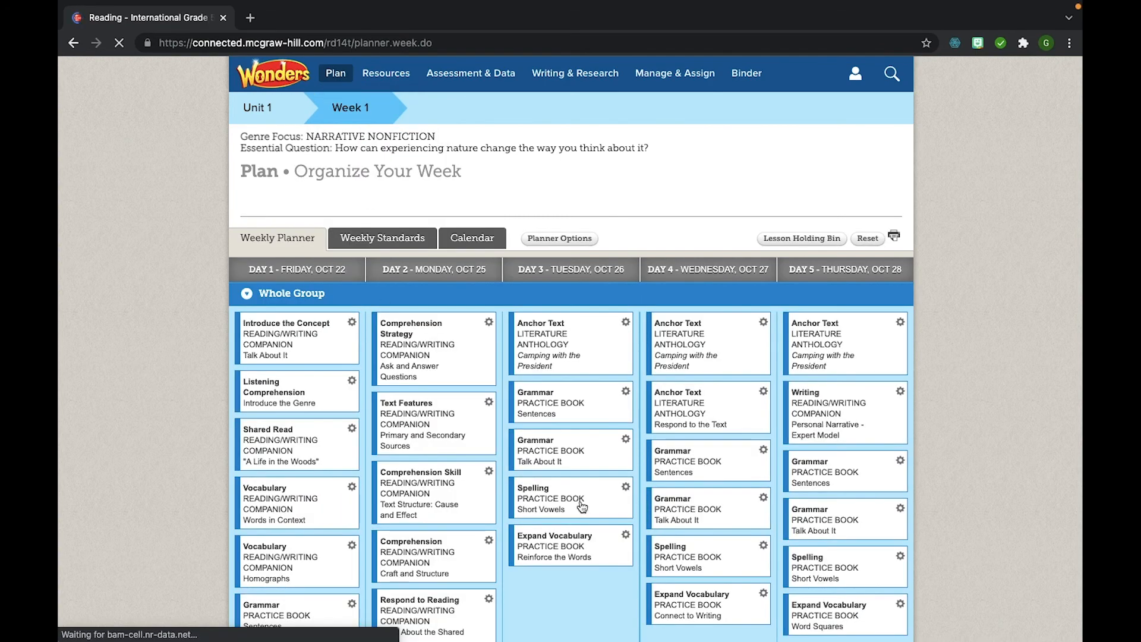
{"action": "scroll", "coordinate": [580, 505], "scroll_direction": "down", "scroll_amount": 5}
{"action": "scroll", "coordinate": [580, 506], "scroll_direction": "up", "scroll_amount": 3}
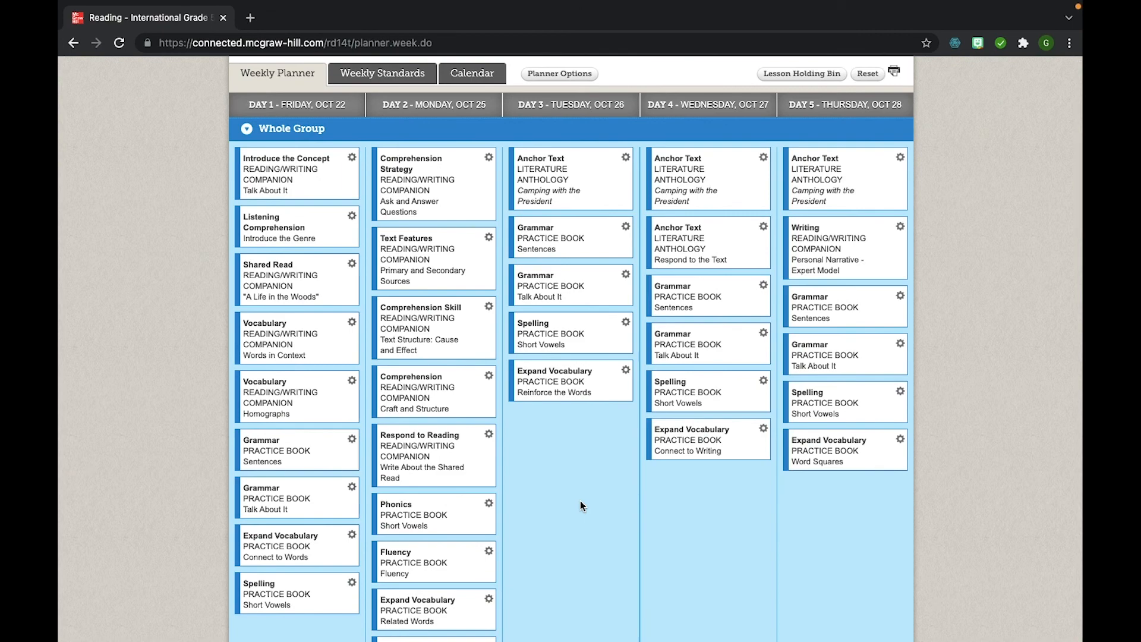
{"action": "scroll", "coordinate": [580, 505], "scroll_direction": "up", "scroll_amount": 3}
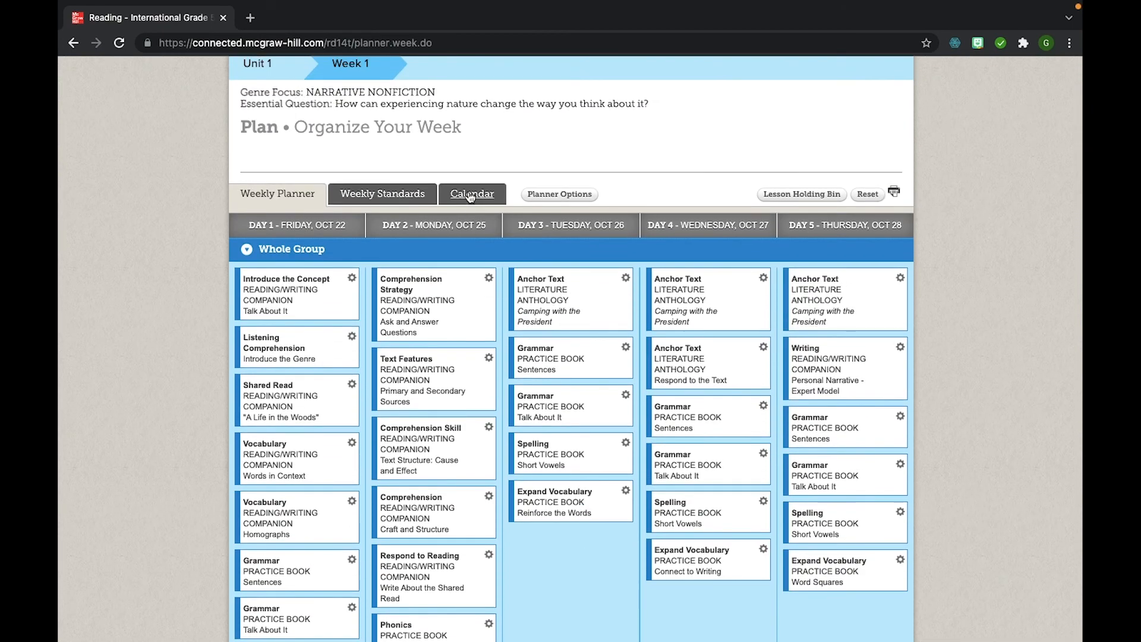
- Expand the Unit 1 Week 1 lesson block starting October 22 in the calendar by inserting one new day
{"action": "left_click", "coordinate": [470, 195]}
{"action": "scroll", "coordinate": [867, 435], "scroll_direction": "down", "scroll_amount": 4}
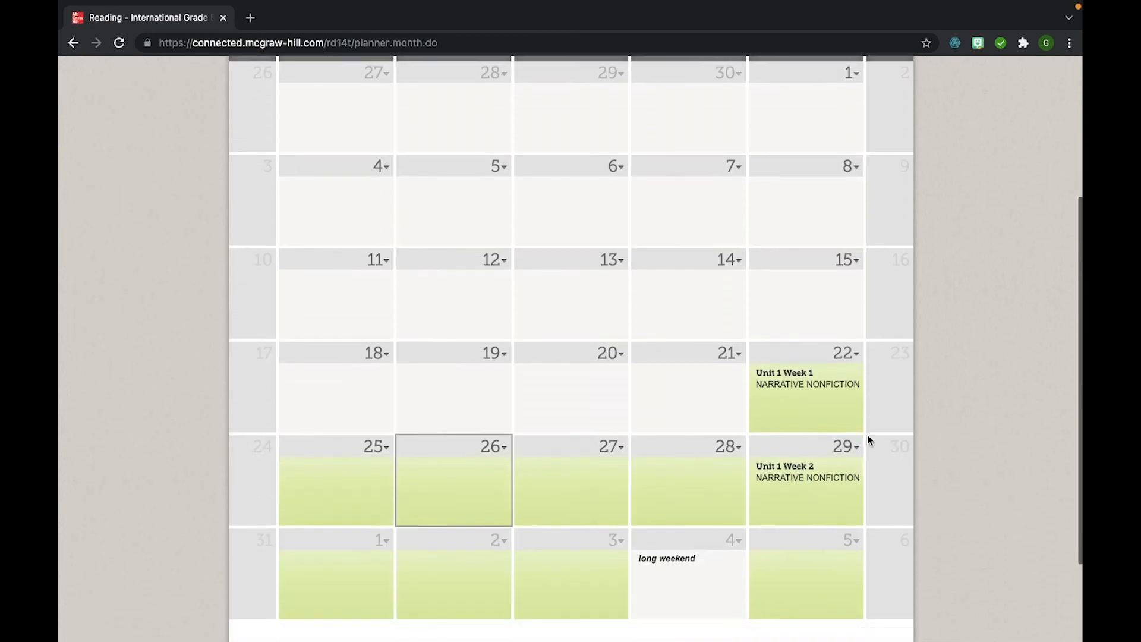
{"action": "left_click", "coordinate": [856, 330]}
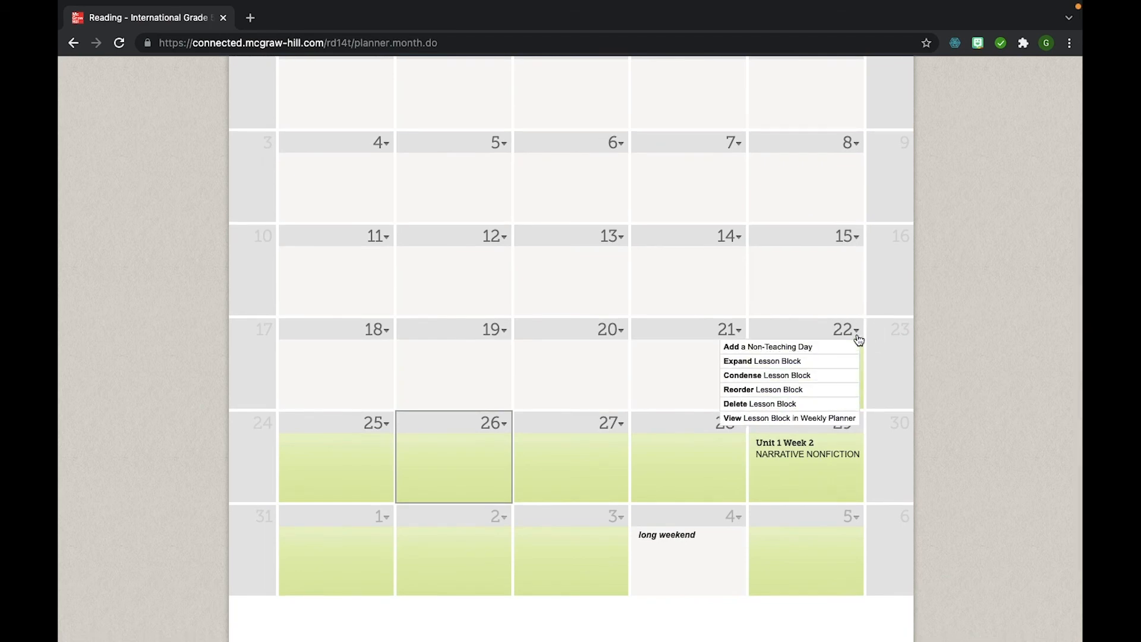
{"action": "left_click", "coordinate": [795, 361]}
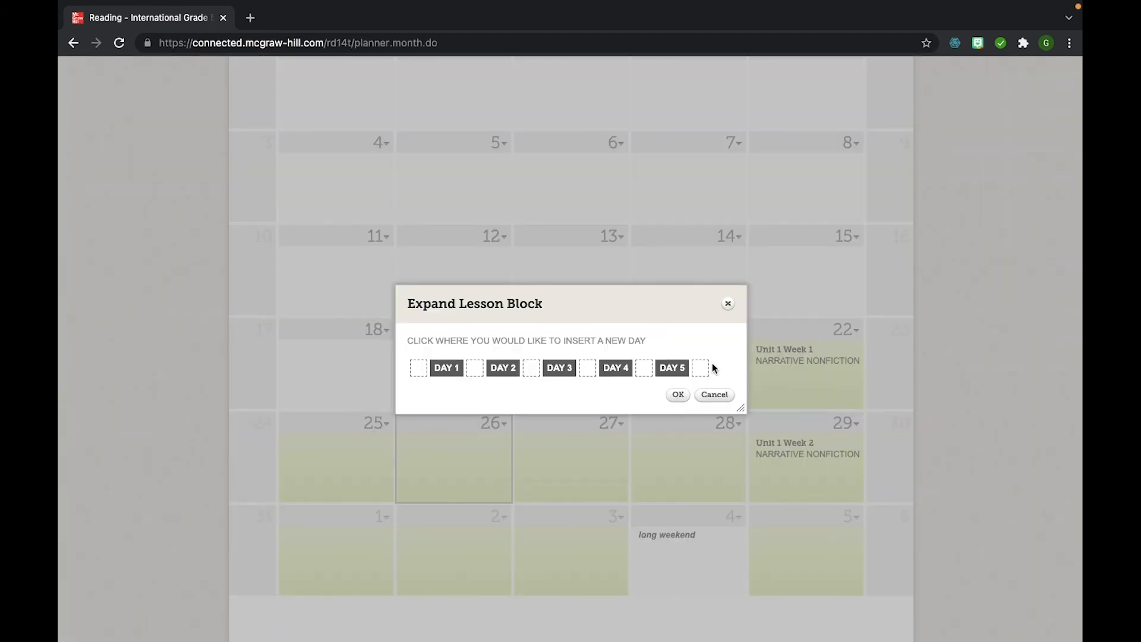
{"action": "left_click", "coordinate": [678, 394]}
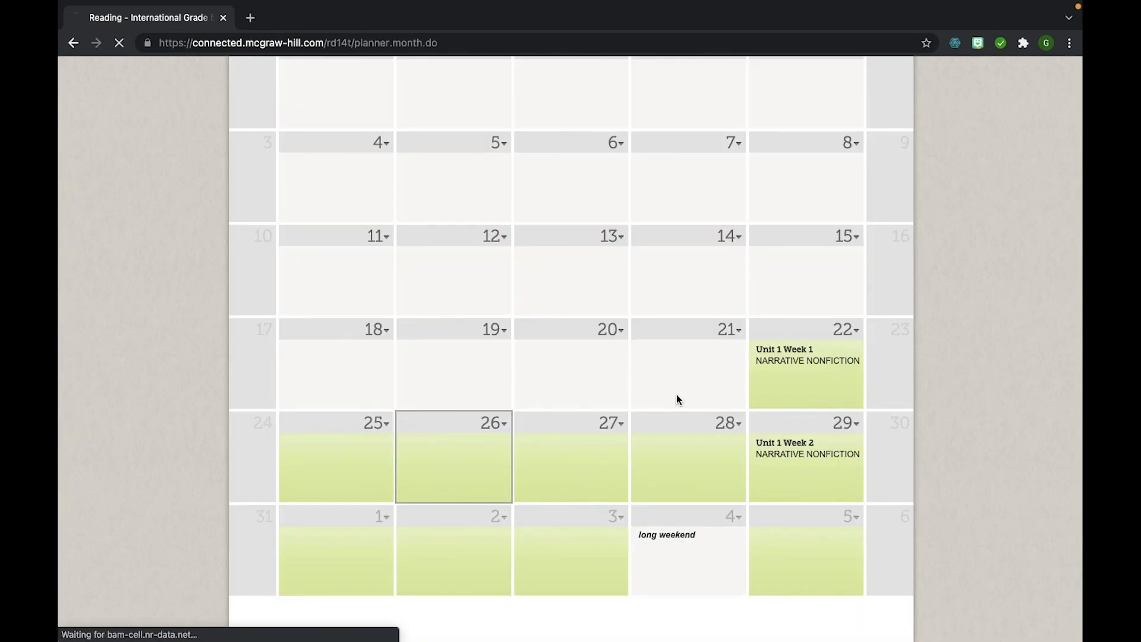
{"action": "scroll", "coordinate": [677, 396], "scroll_direction": "down", "scroll_amount": 4}
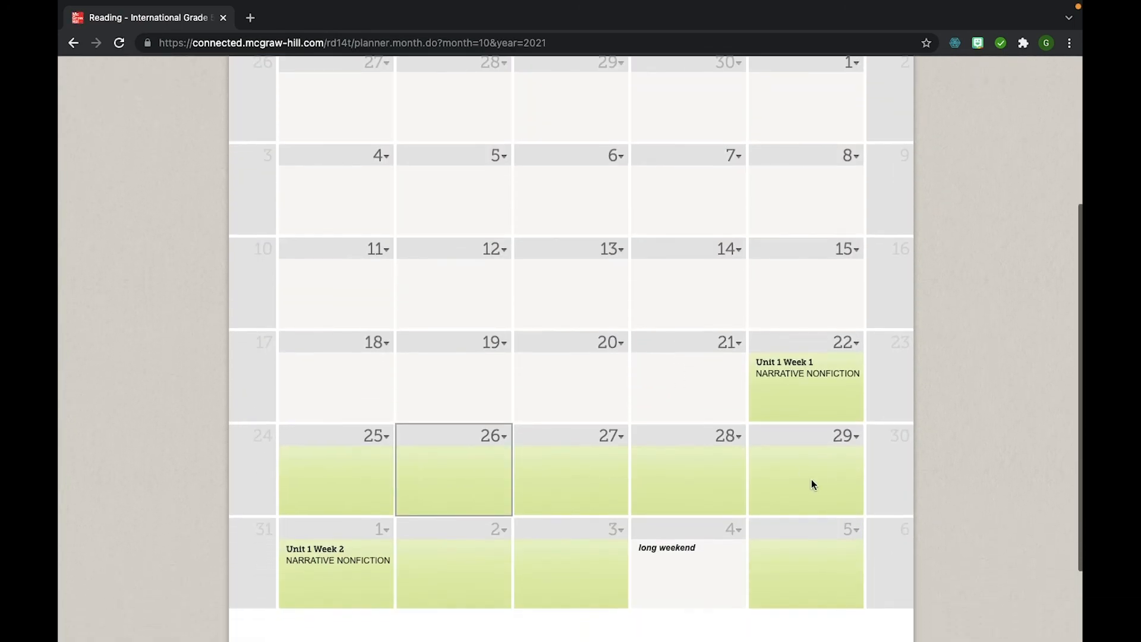
- Return to the weekly planner and examine the added Day 6 column alongside the Day 1 to Day 5 lessons
{"action": "scroll", "coordinate": [203, 316], "scroll_direction": "up", "scroll_amount": 4}
{"action": "left_click", "coordinate": [255, 228]}
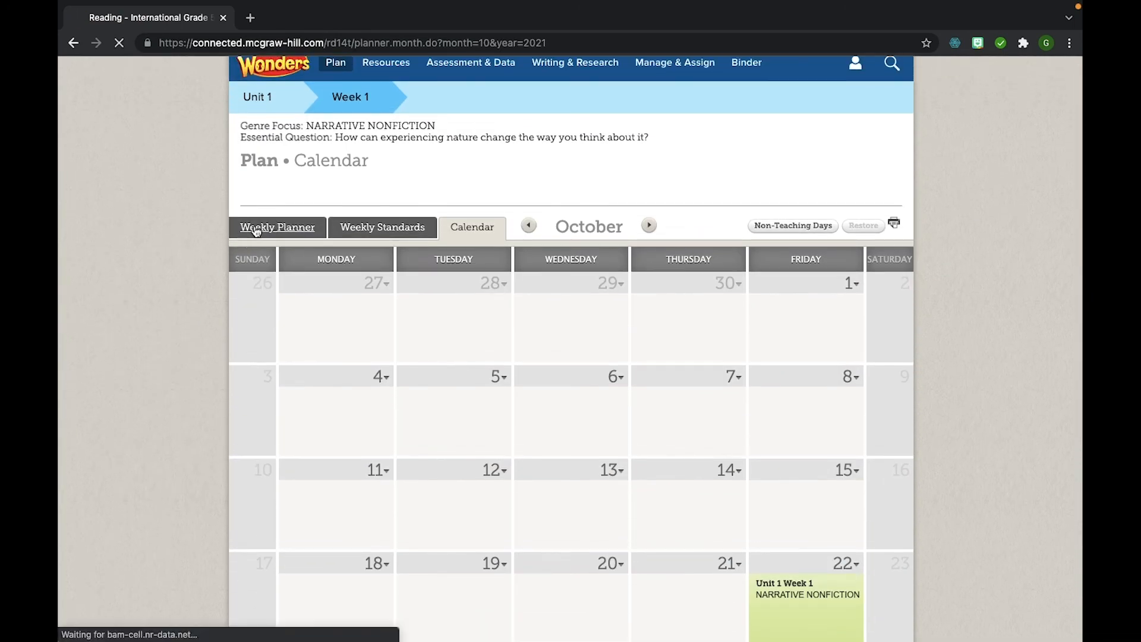
{"action": "scroll", "coordinate": [844, 356], "scroll_direction": "down", "scroll_amount": 2}
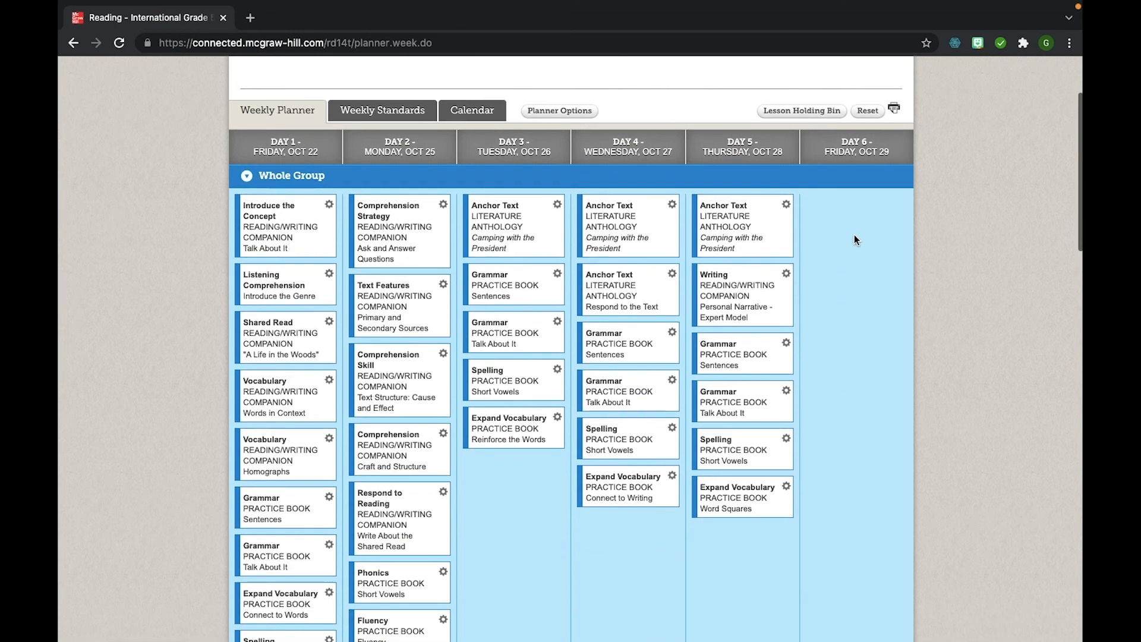
{"action": "scroll", "coordinate": [850, 201], "scroll_direction": "down", "scroll_amount": 2}
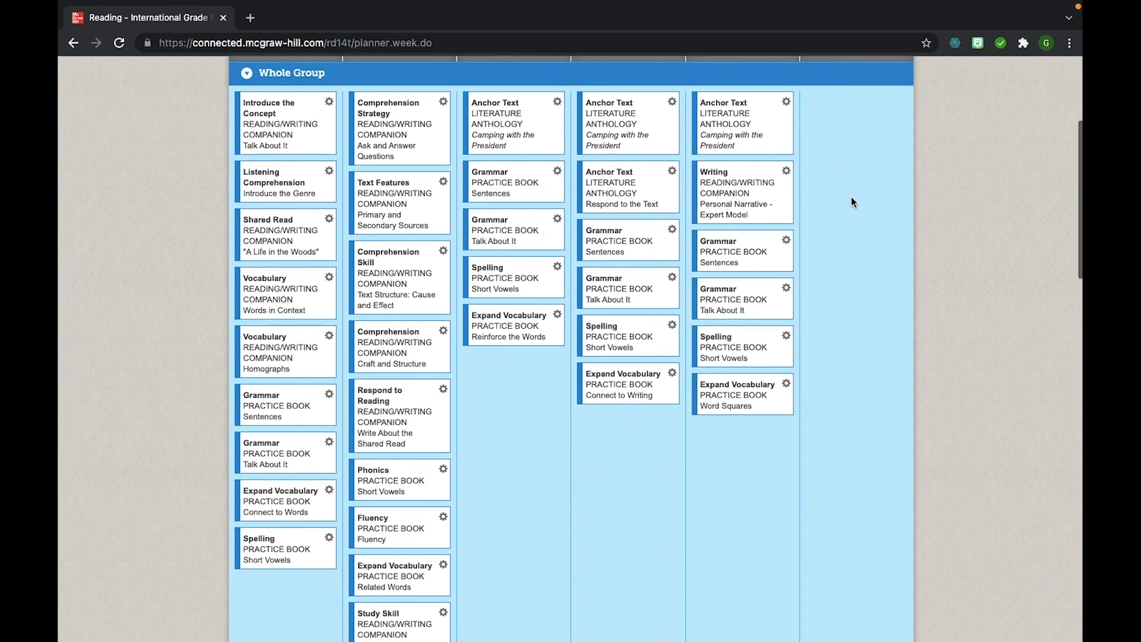
{"action": "scroll", "coordinate": [851, 201], "scroll_direction": "up", "scroll_amount": 2}
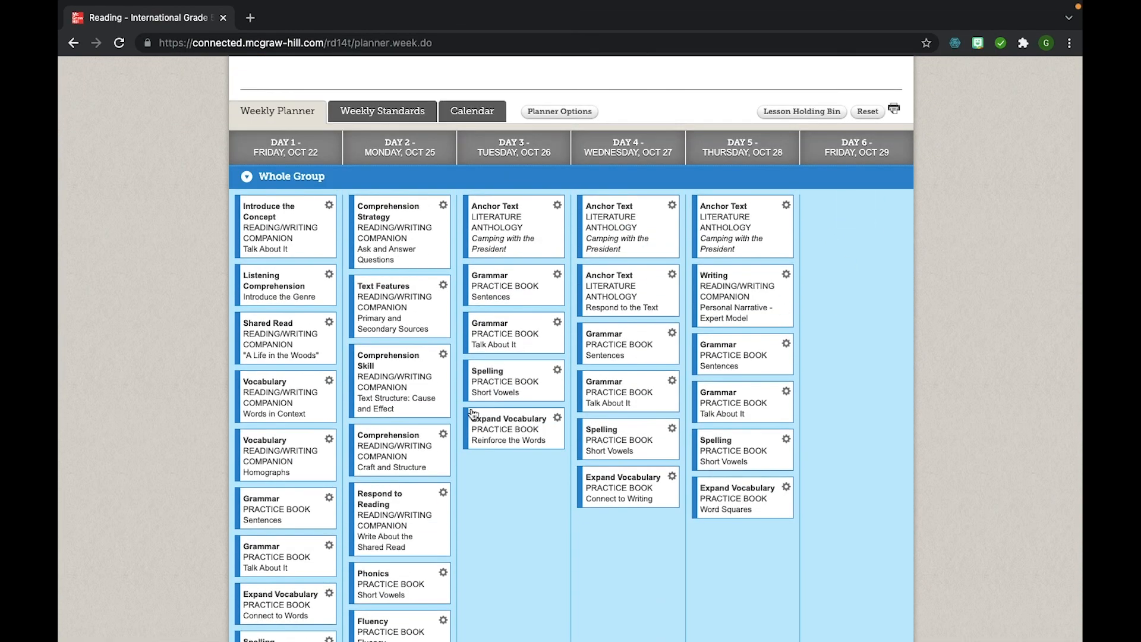
{"action": "scroll", "coordinate": [472, 412], "scroll_direction": "down", "scroll_amount": 1}
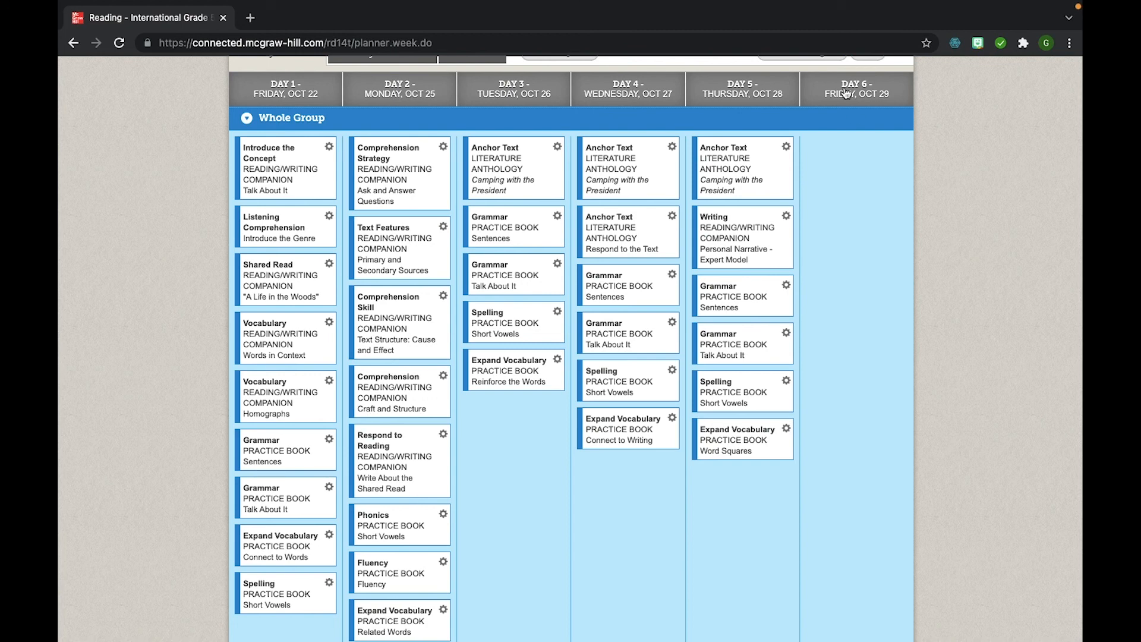
{"action": "left_click_drag", "start_coordinate": [846, 93], "coordinate": [466, 93]}
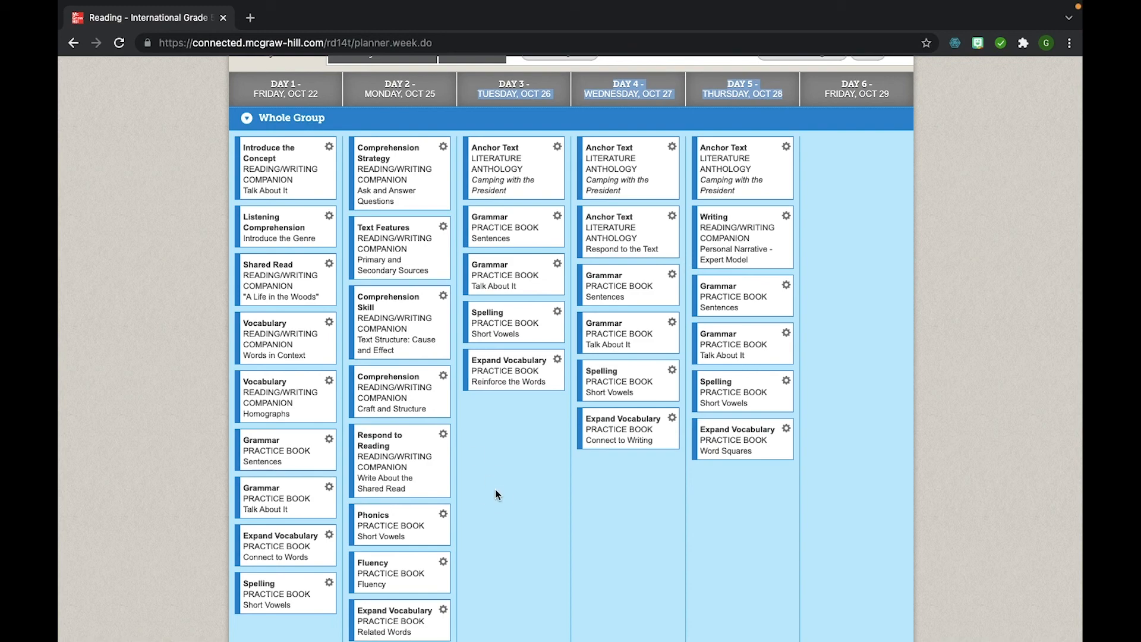
- Open the Day 3 Anchor Text lesson "Camping with the President" and return to the Wonders home page
{"action": "left_click", "coordinate": [563, 103]}
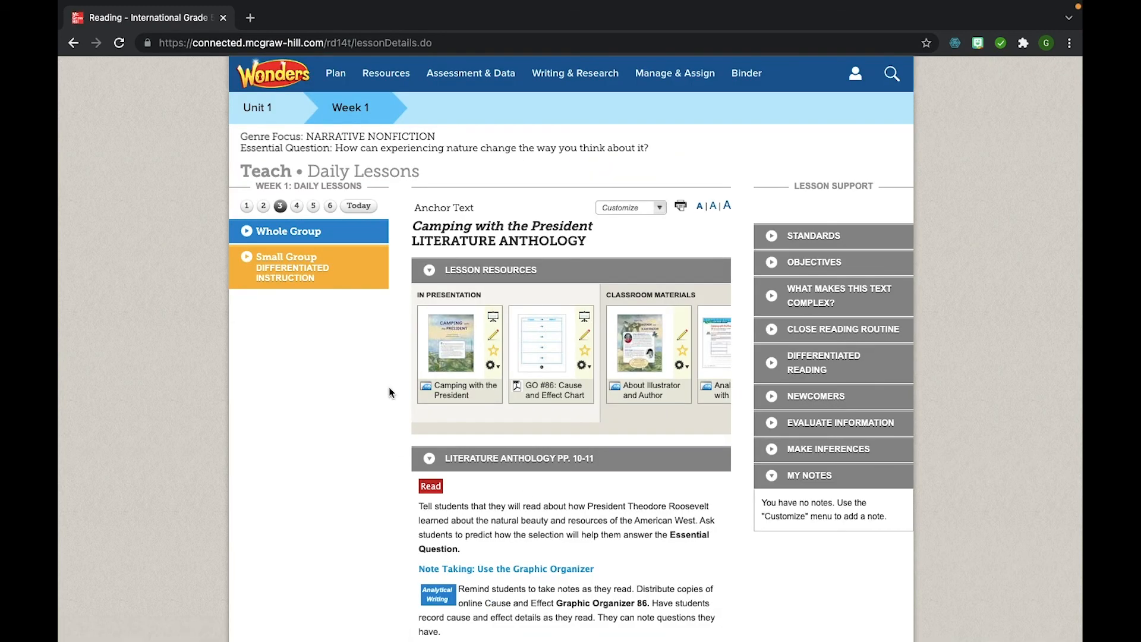
{"action": "left_click", "coordinate": [289, 80]}
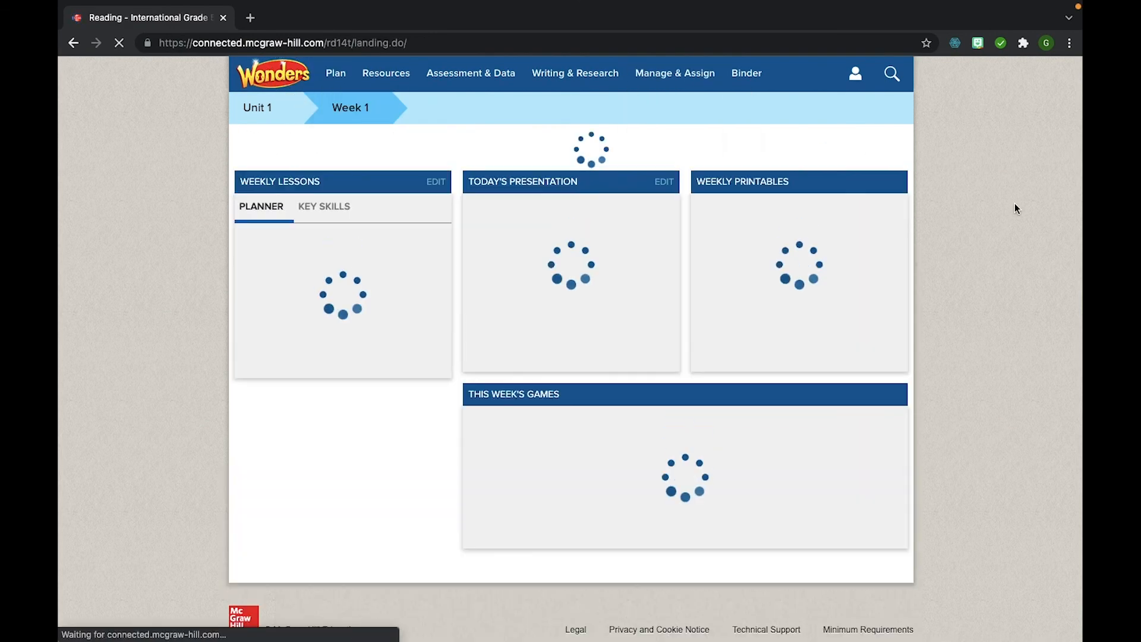